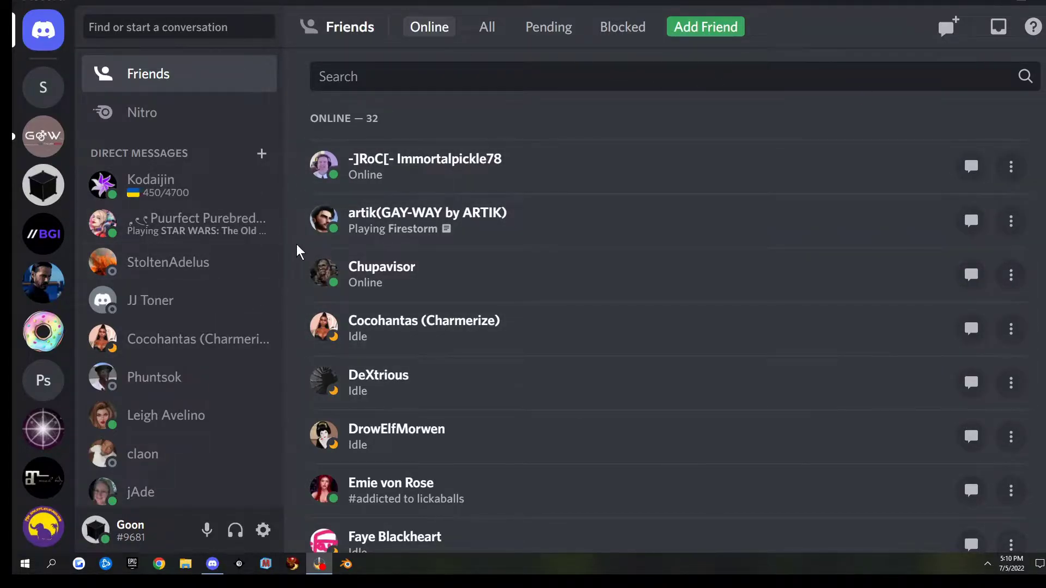
Look through the All, Pending and Blocked friends lists, and return to the online friends.
left_click(44, 38)
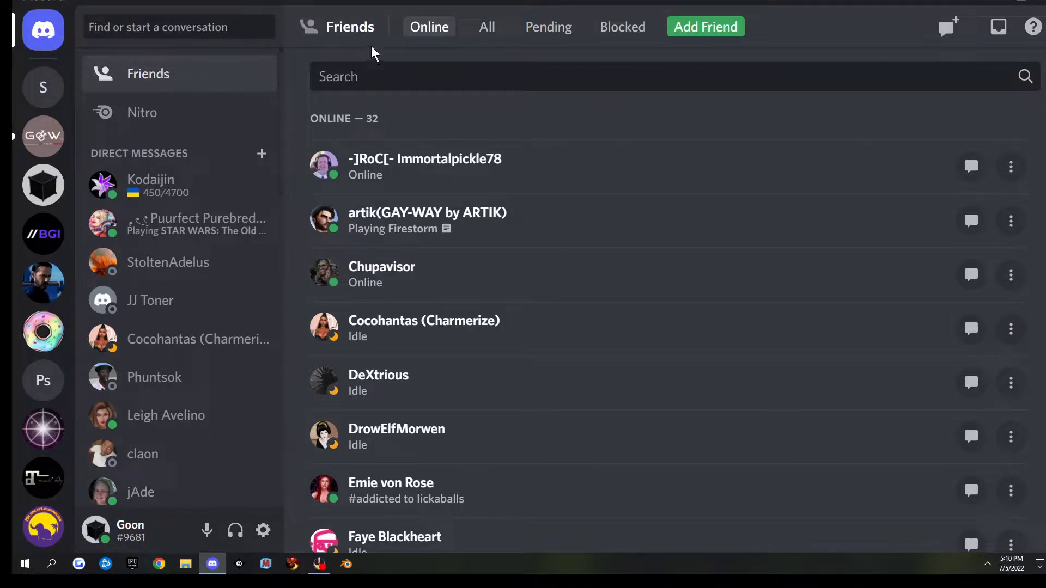
left_click(487, 26)
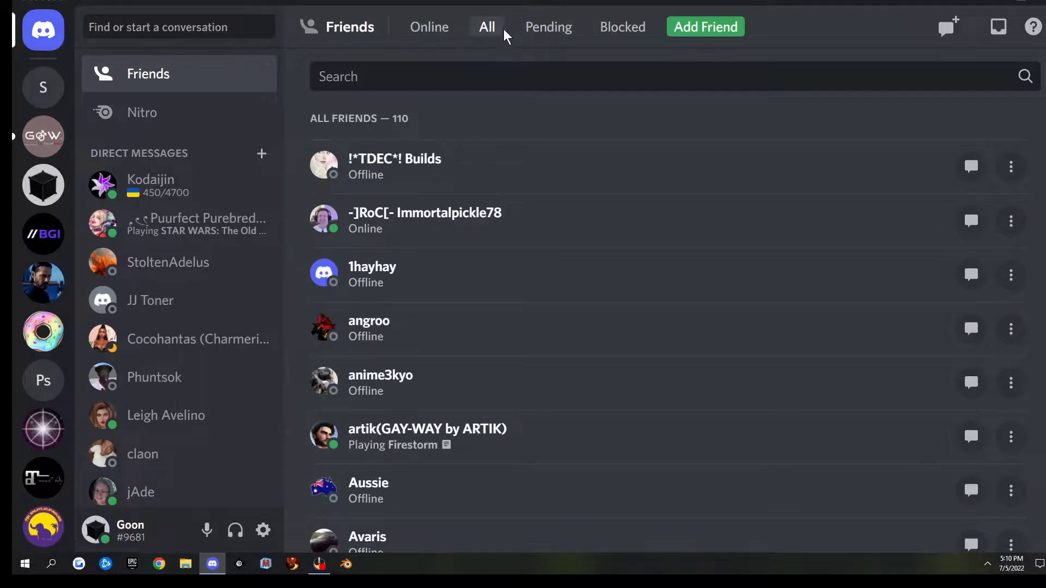
left_click(555, 33)
left_click(625, 27)
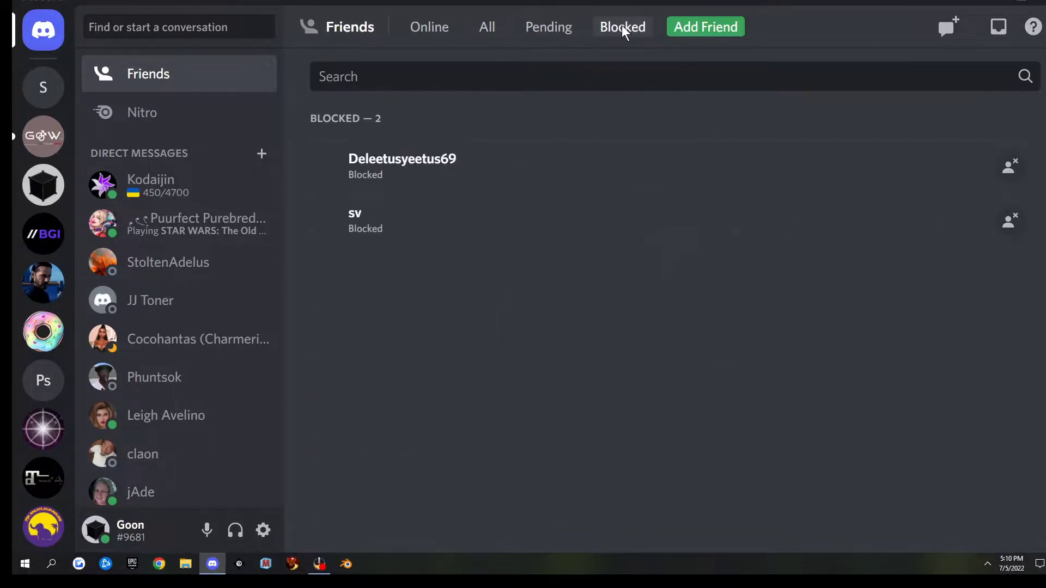
left_click(431, 27)
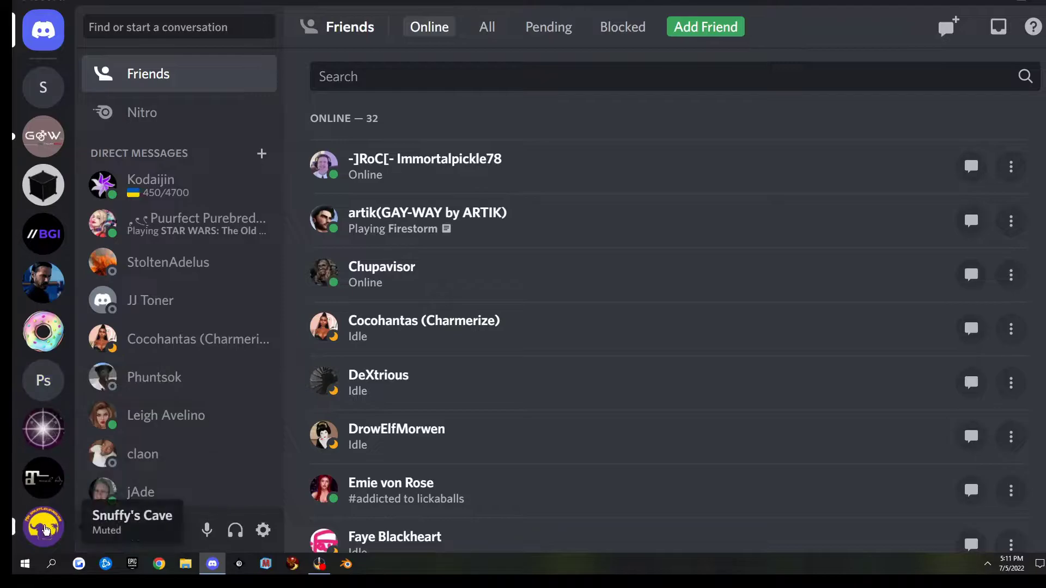
Browse the joined servers, viewing Humble Elitists and its channels, StarMeshBody and GAY-WAY by ARTIK.
scroll(44, 490, "down", 3)
scroll(43, 273, "up", 3)
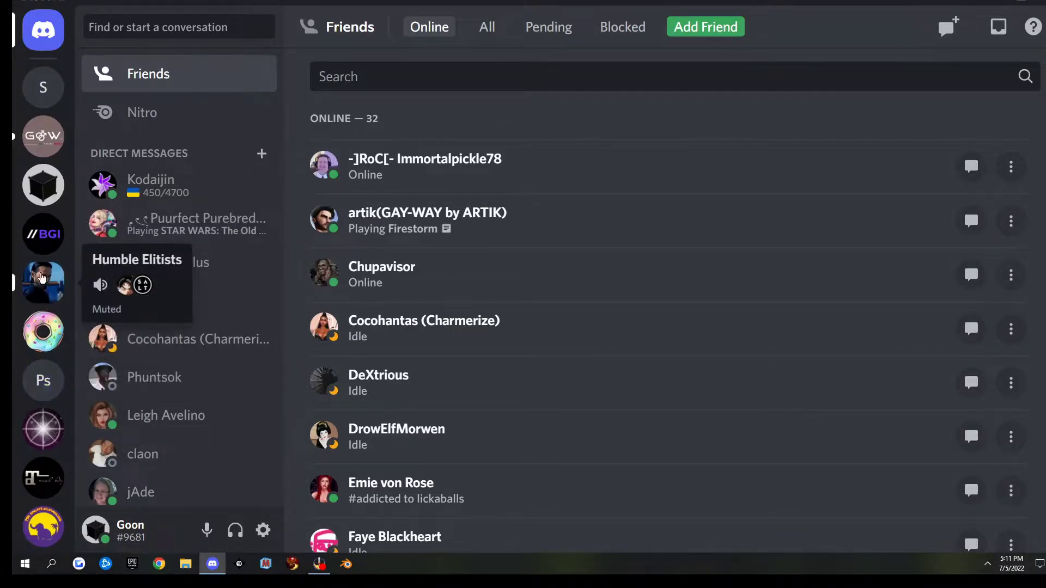
left_click(35, 294)
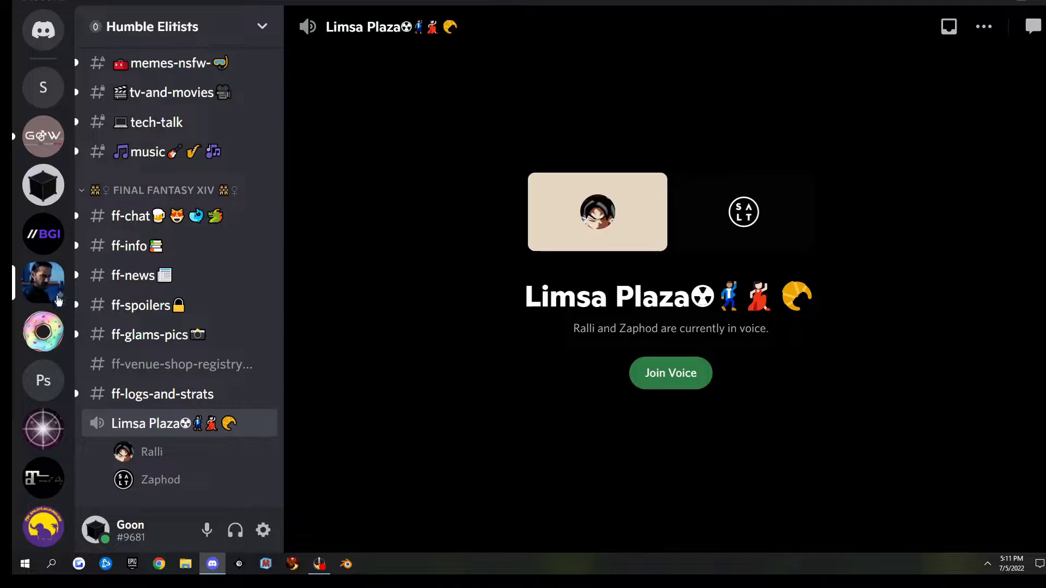
scroll(151, 215, "up", 3)
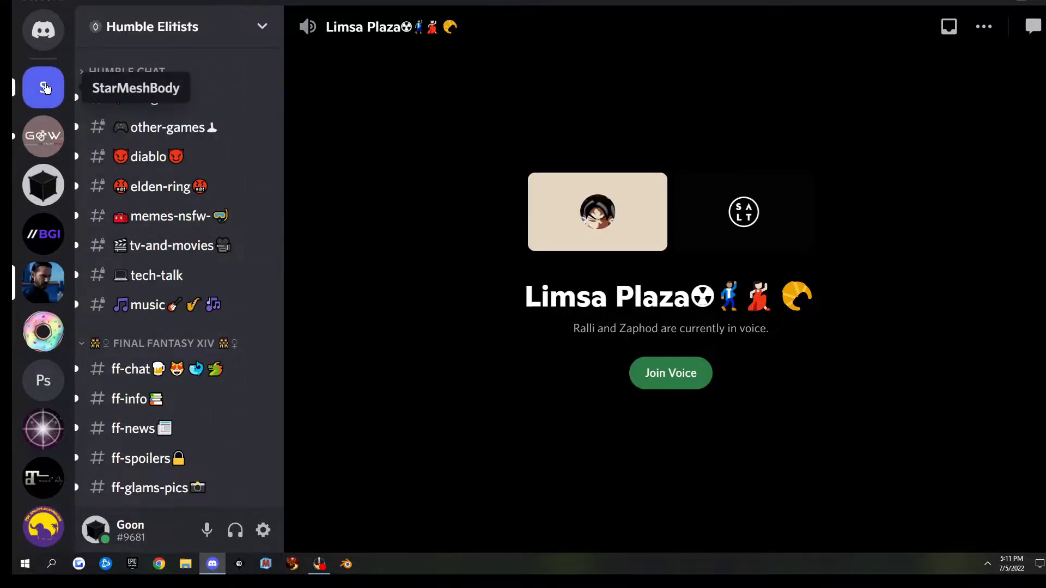
left_click(45, 88)
left_click(42, 136)
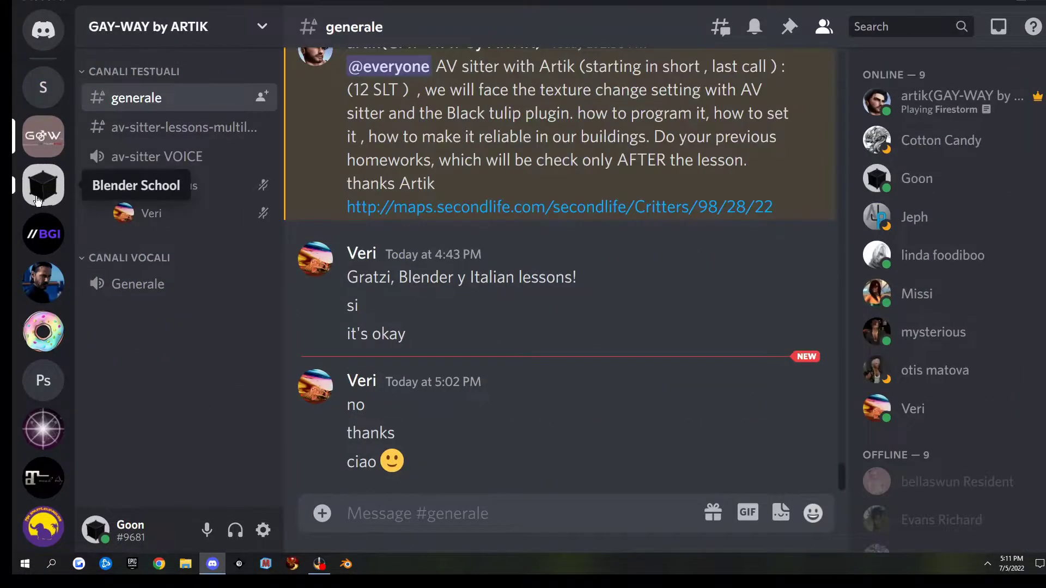
Open the Blender School server and view its server-info and schedule channels.
left_click(43, 203)
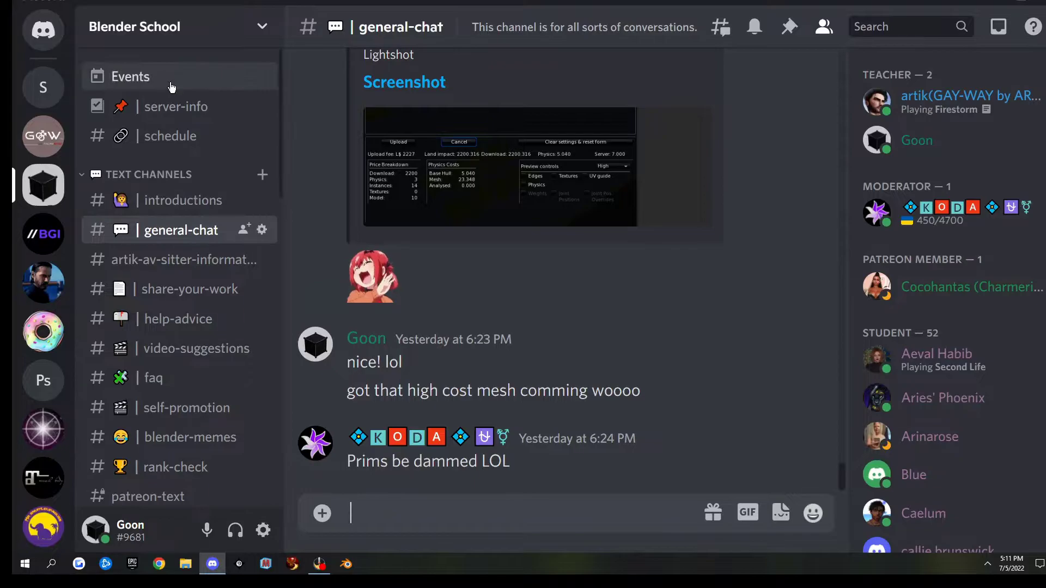
left_click(180, 109)
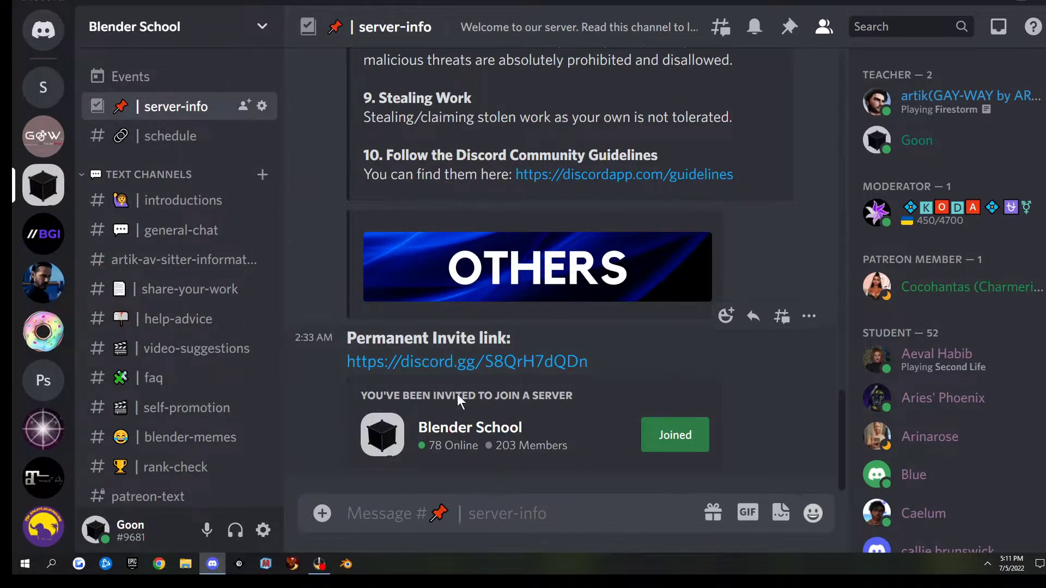
left_click(164, 135)
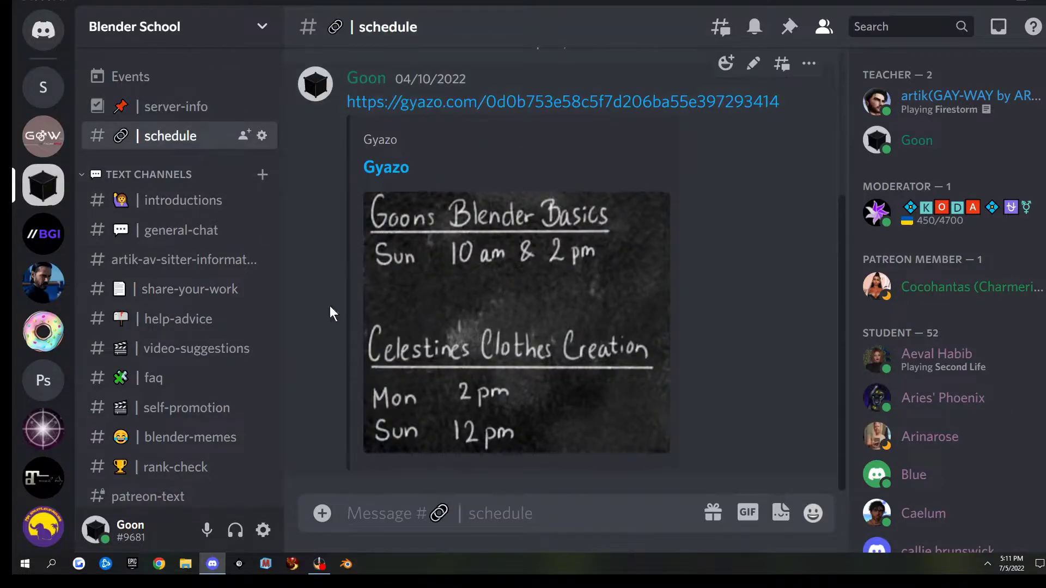
Look through Blender School's class, voice, staff and announcement channels, opening the celestines-class text channel along the way.
scroll(173, 267, "down", 3)
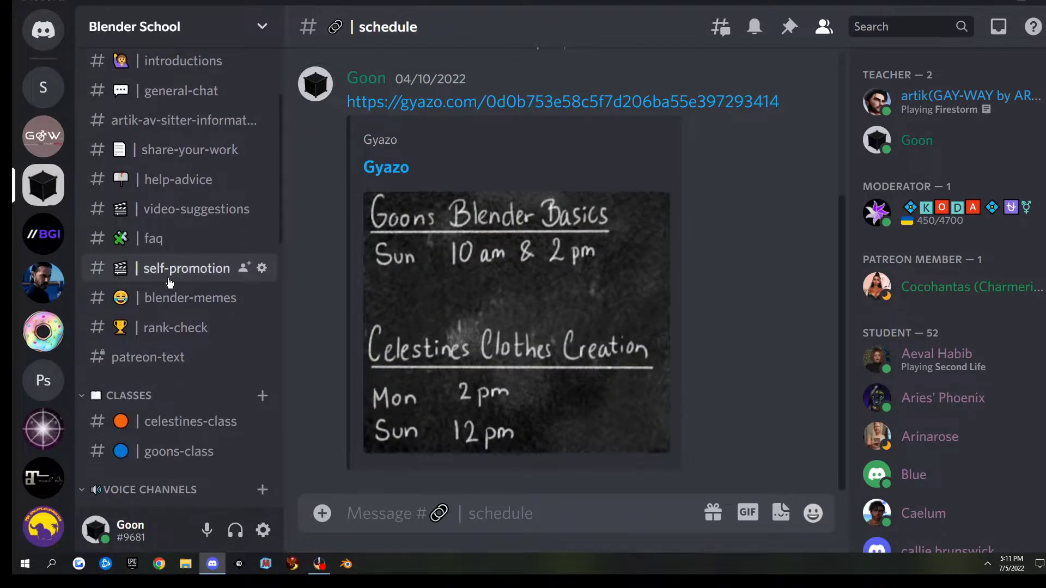
scroll(169, 282, "down", 2)
left_click(164, 354)
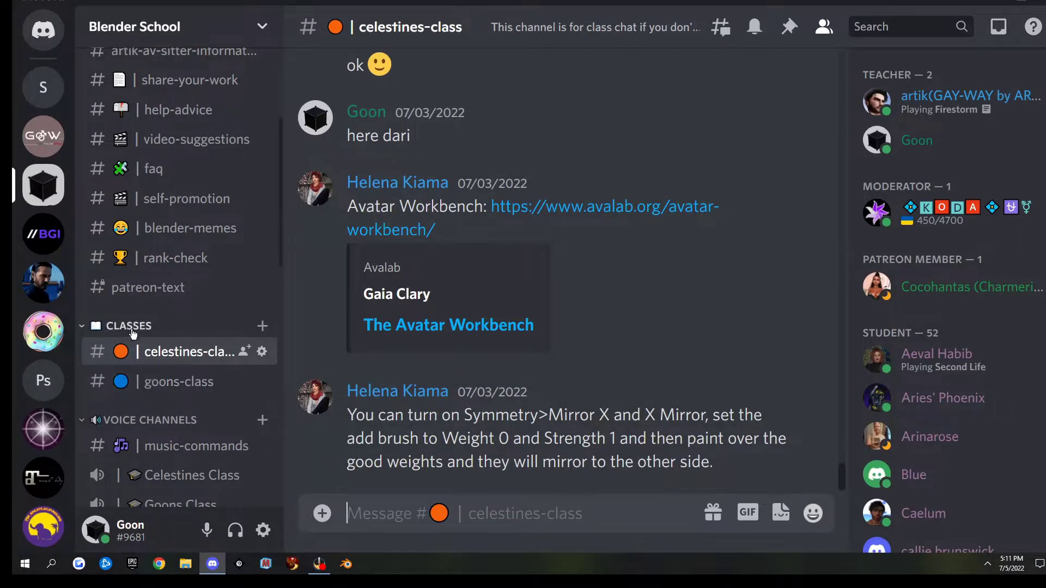
scroll(178, 370, "down", 5)
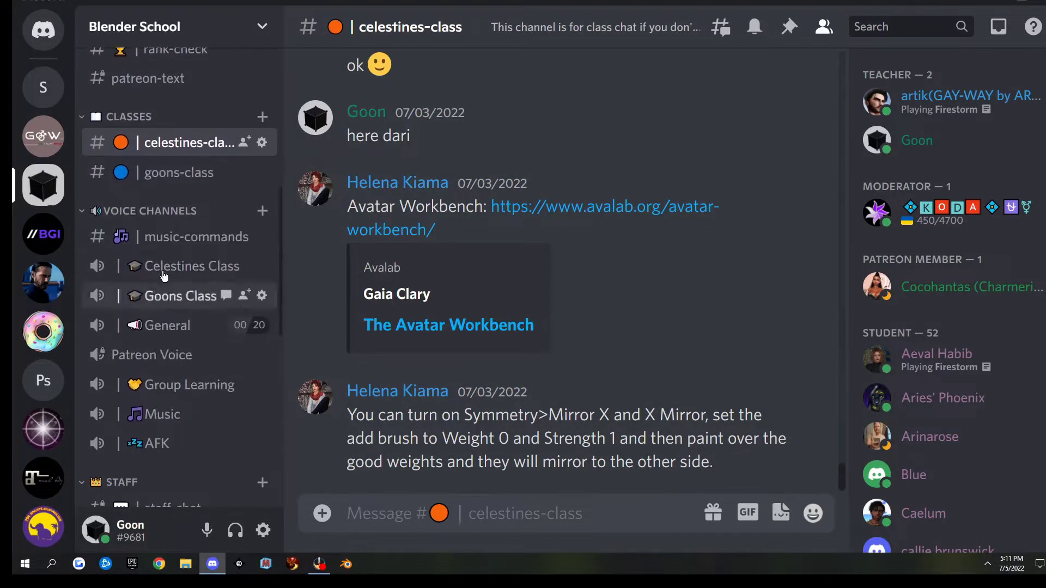
scroll(193, 411, "down", 10)
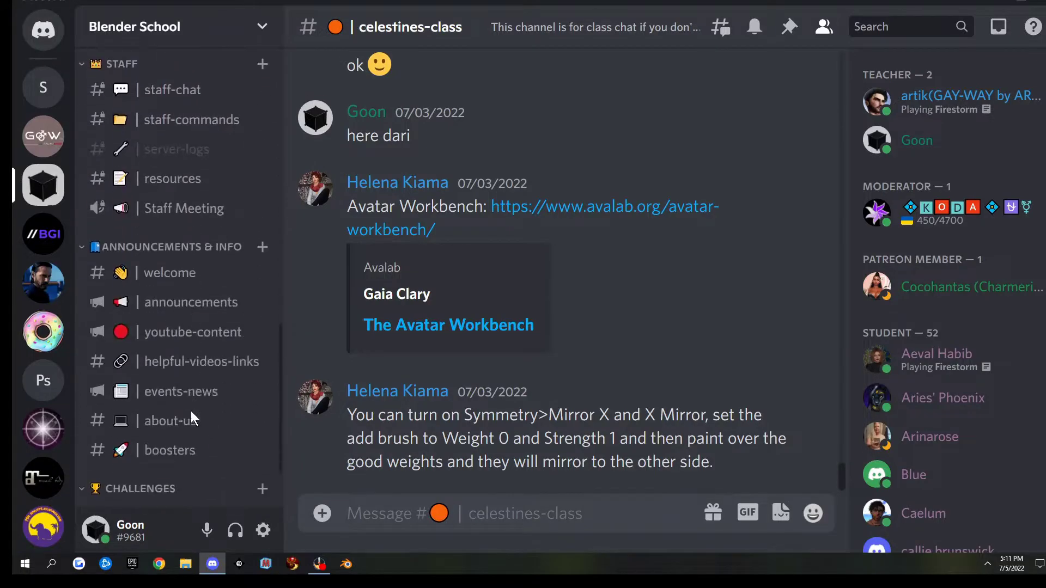
scroll(191, 408, "up", 20)
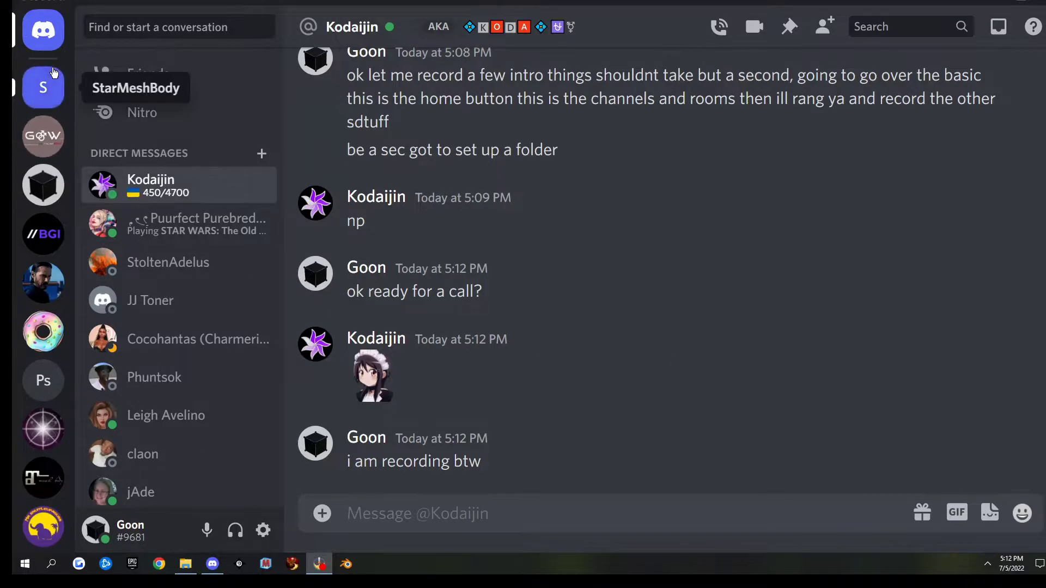
Return to the Blender School server and show the available actions for a student in the member list.
left_click(41, 190)
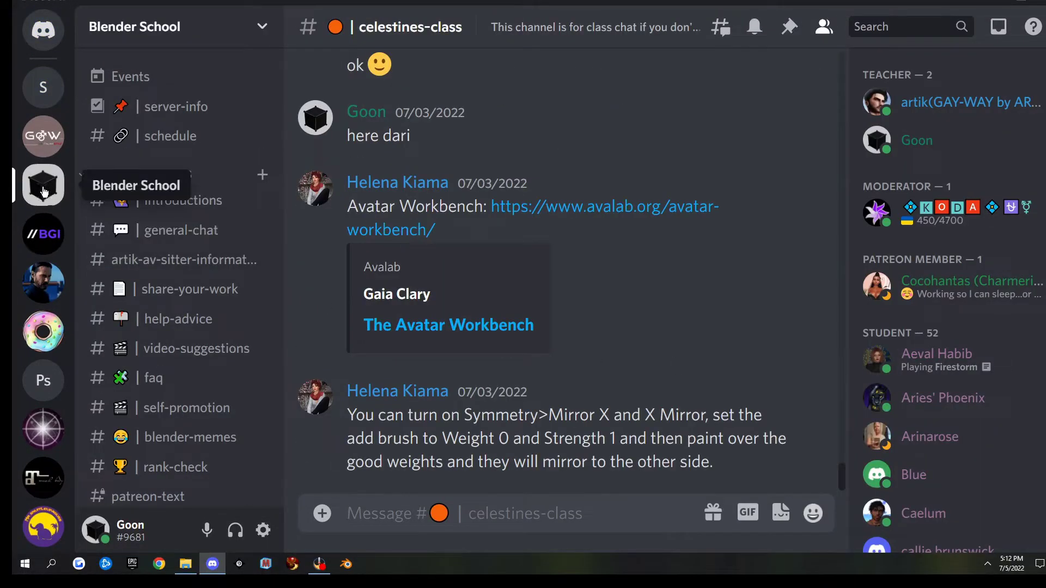
scroll(946, 281, "down", 4)
right_click(930, 275)
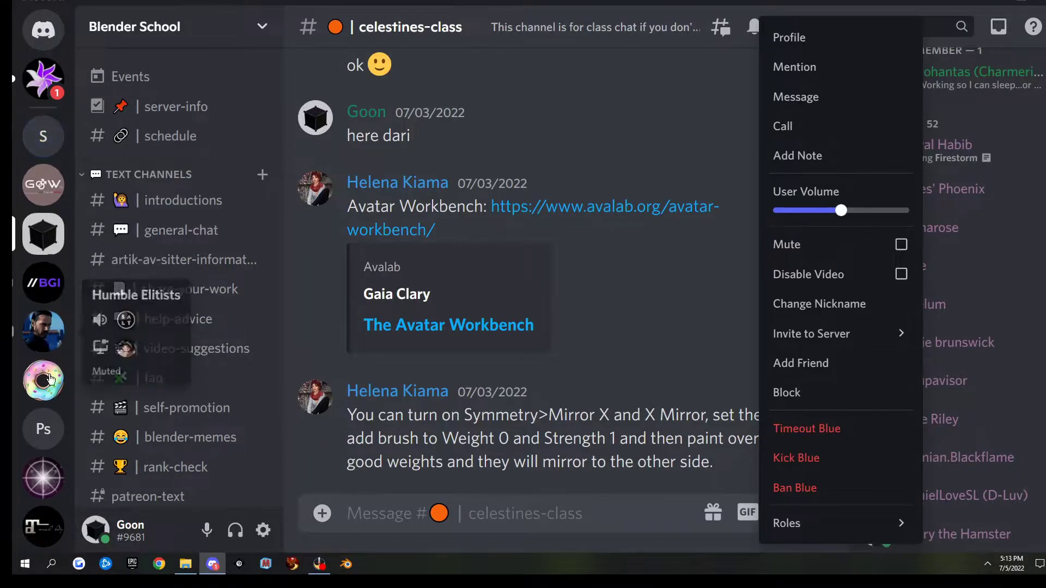
Start a voice call from the direct message conversation with unread messages and stream Screen 1 to it.
left_click(40, 80)
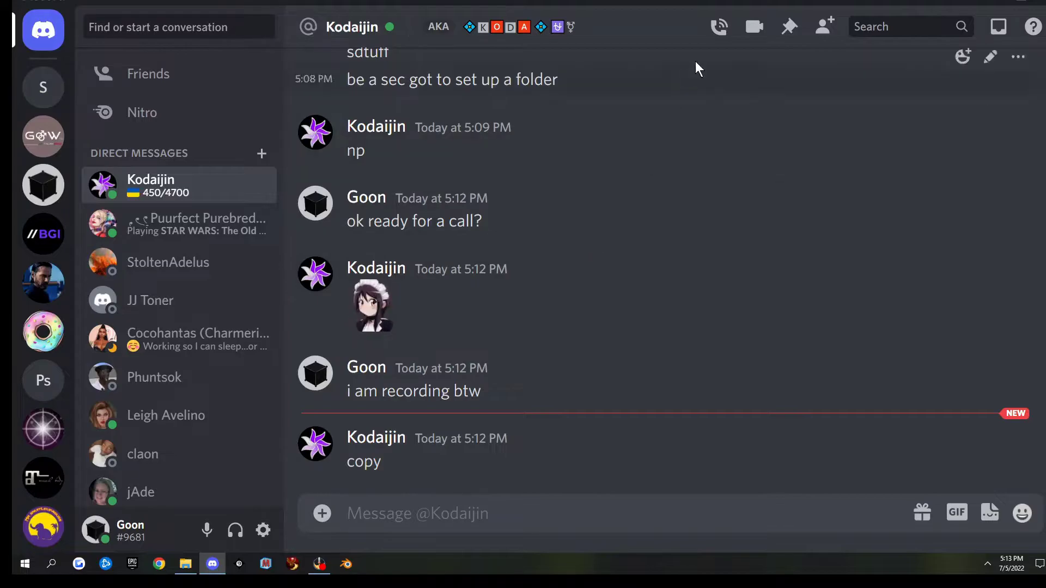
left_click(718, 28)
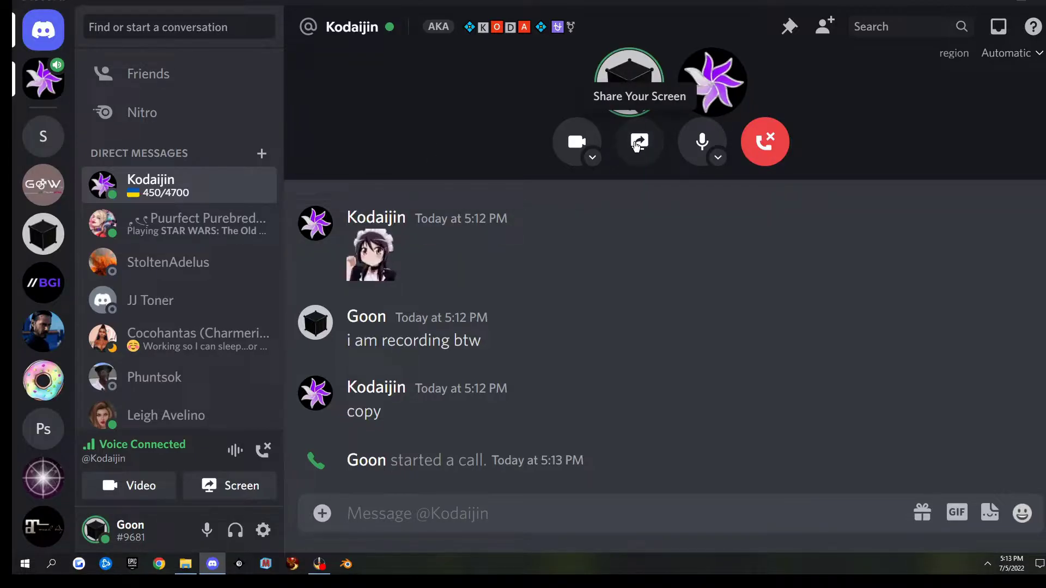
left_click(639, 142)
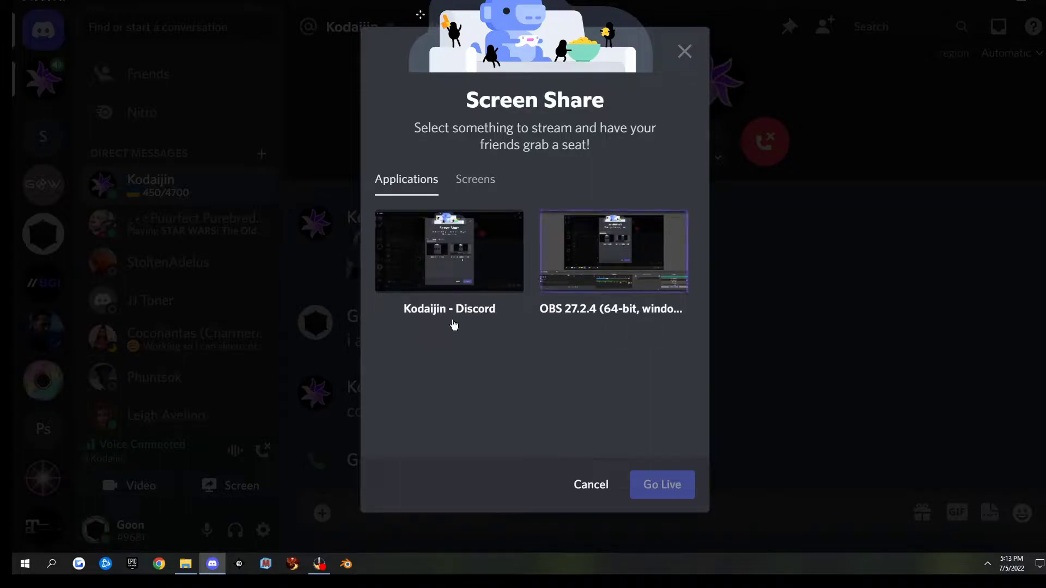
left_click(475, 183)
left_click(459, 267)
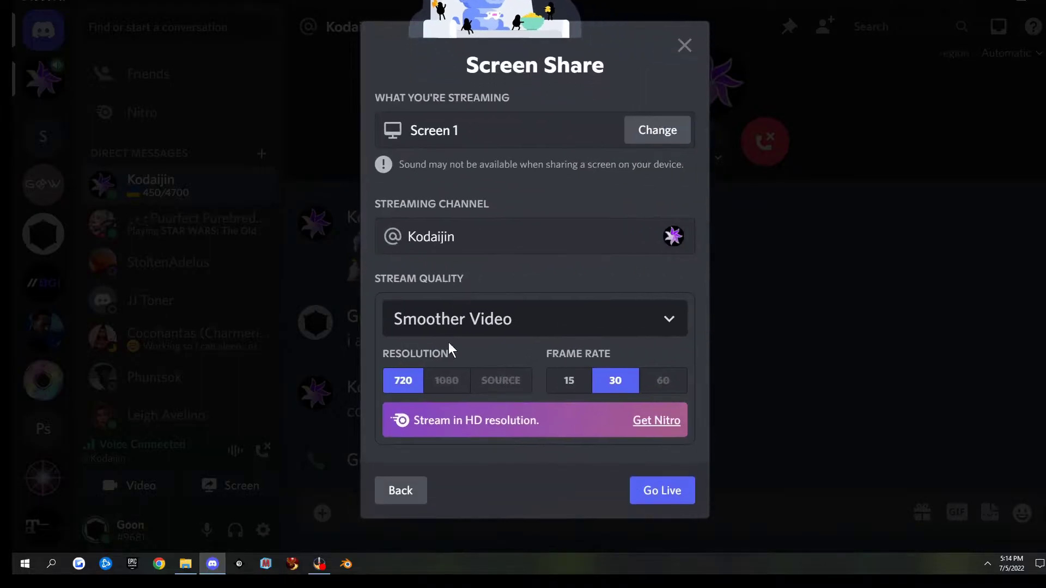
left_click(664, 490)
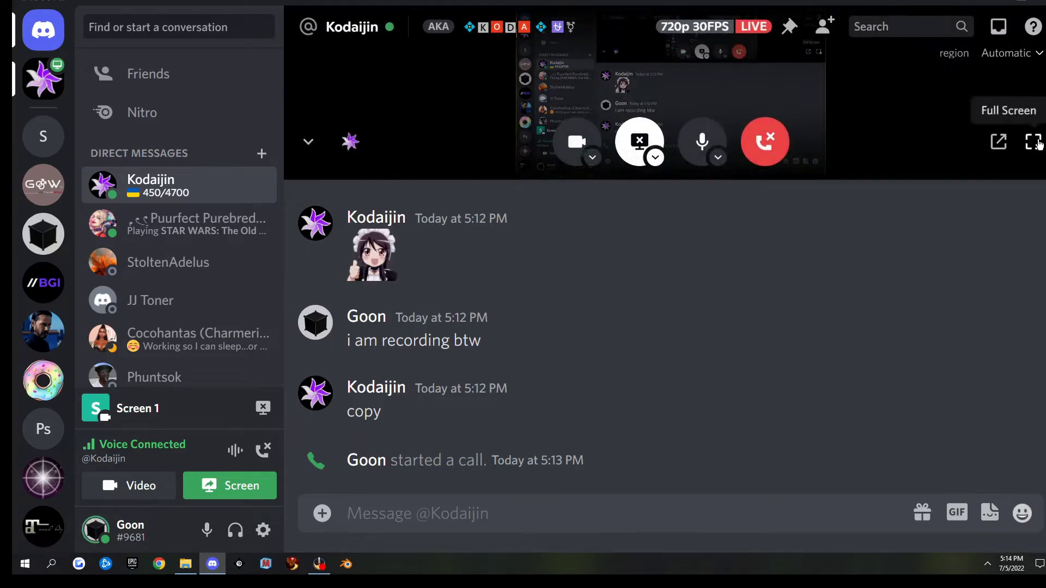
View the own screen stream in full screen and return to the normal call view.
left_click(1039, 142)
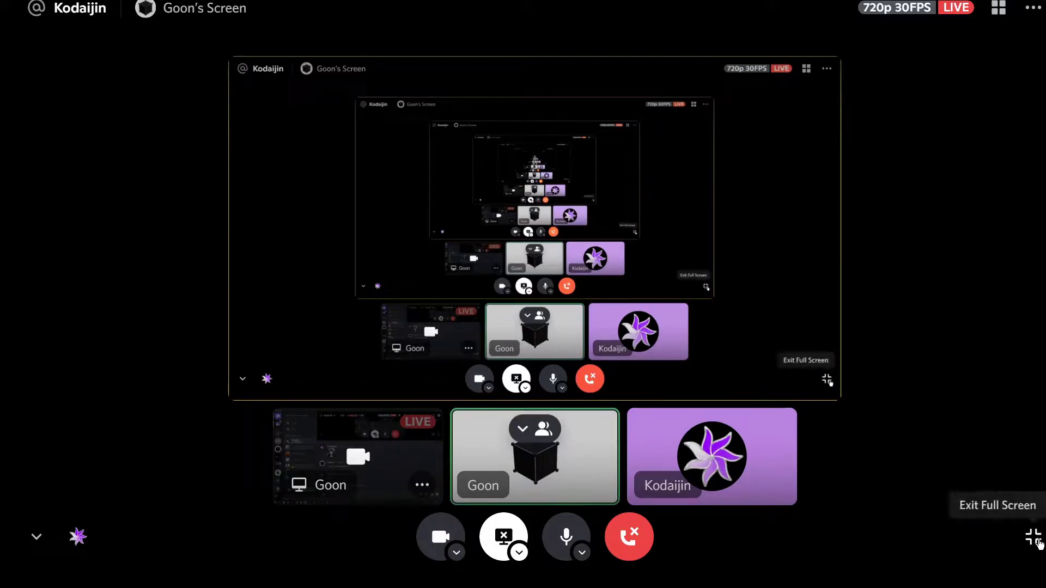
left_click(1033, 538)
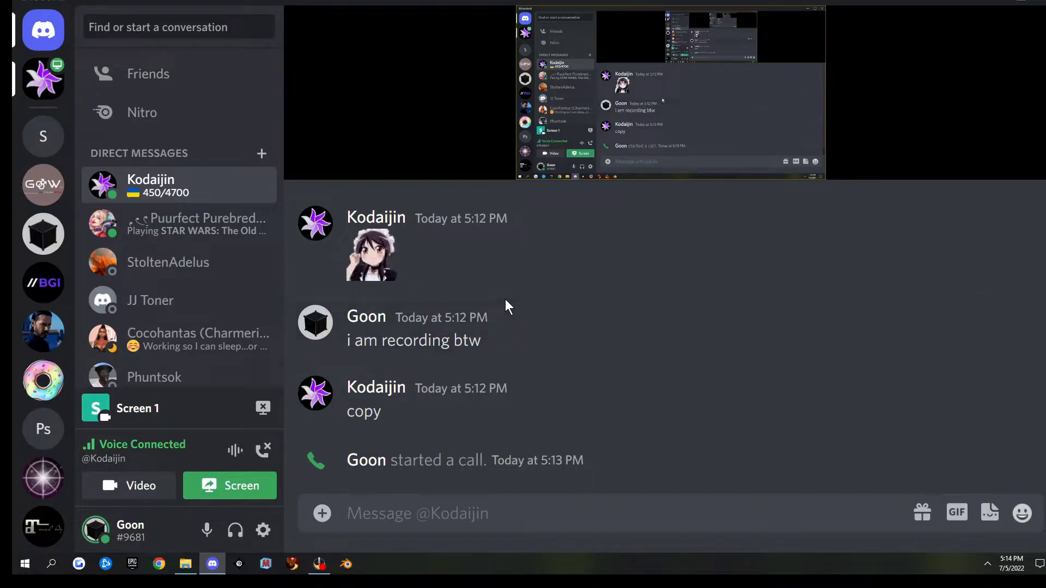
Watch the contact's Blender stream in full screen with the participant tiles hidden, and exit full screen.
mouse_move(506, 79)
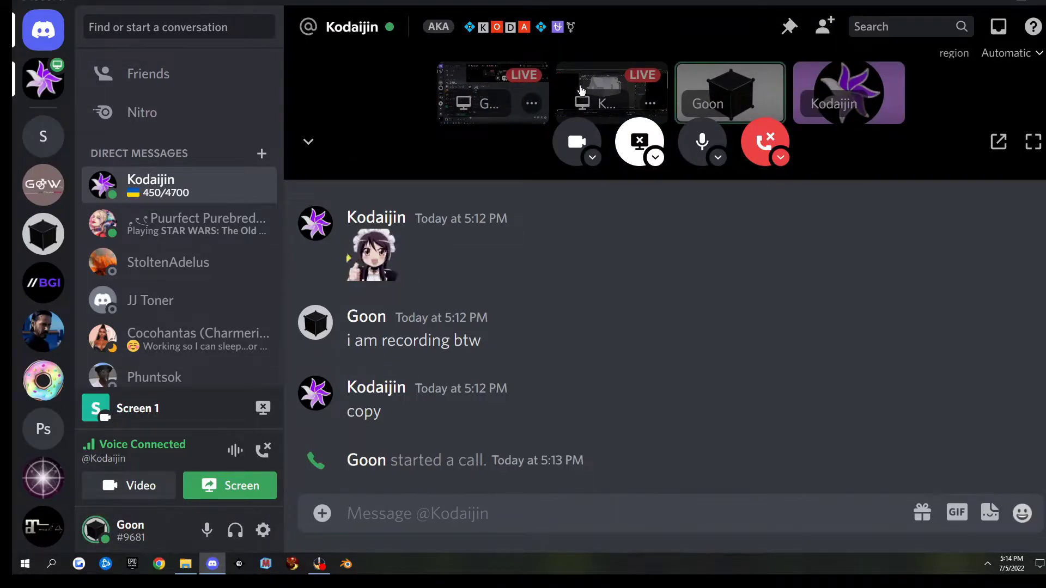
left_click(614, 112)
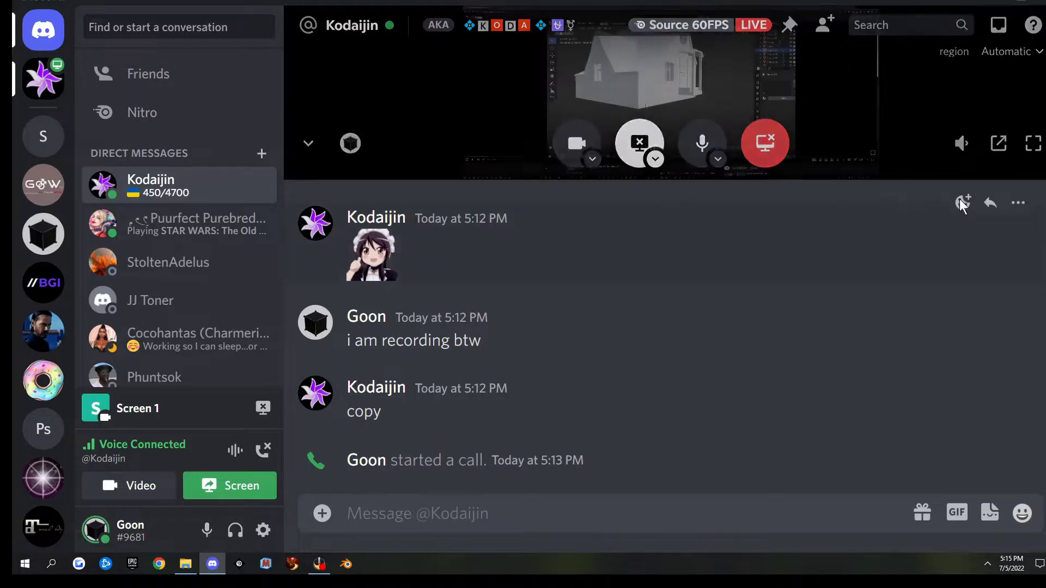
left_click(1033, 142)
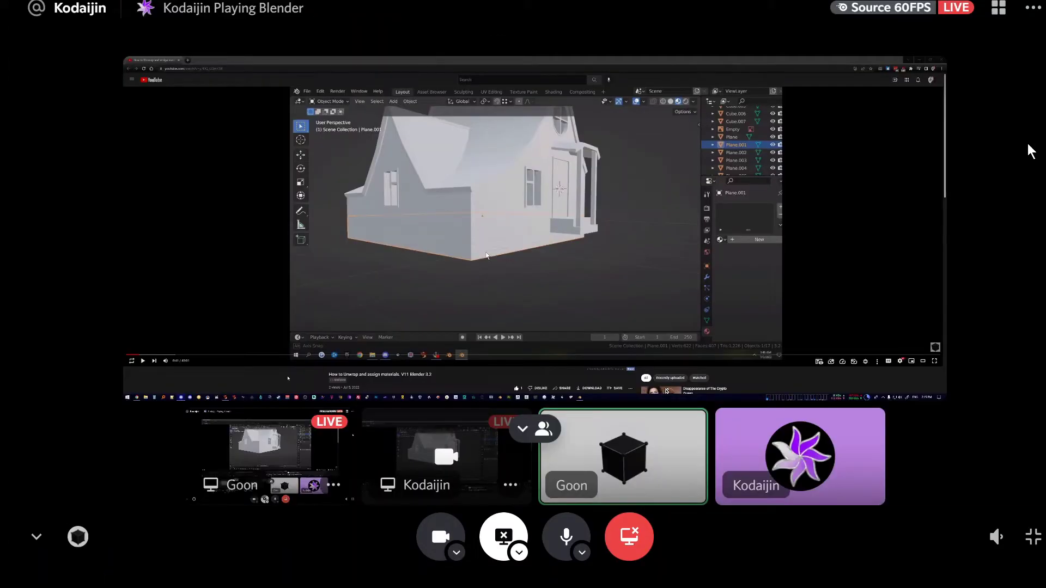
left_click(524, 430)
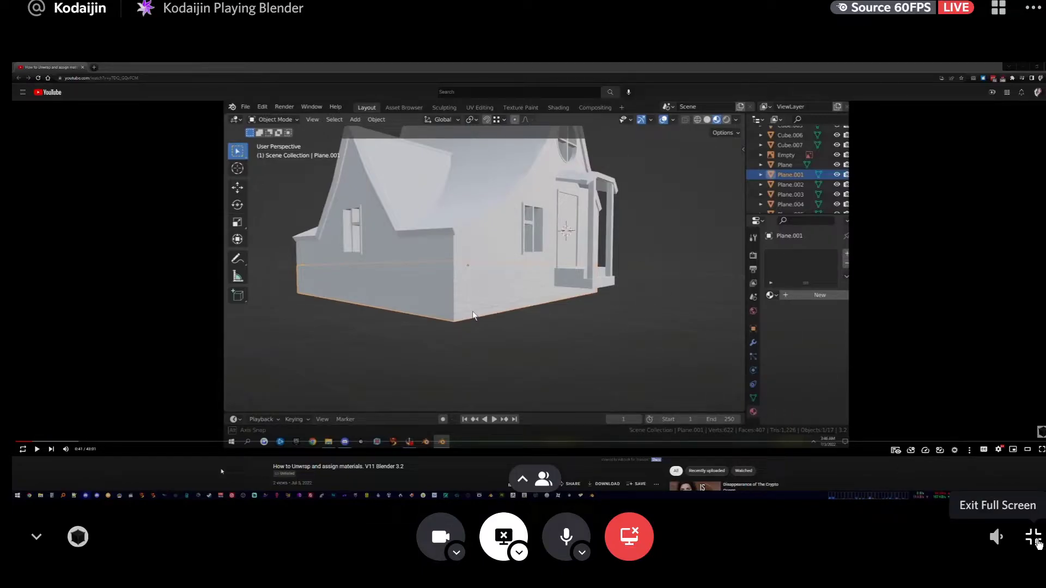
left_click(1034, 539)
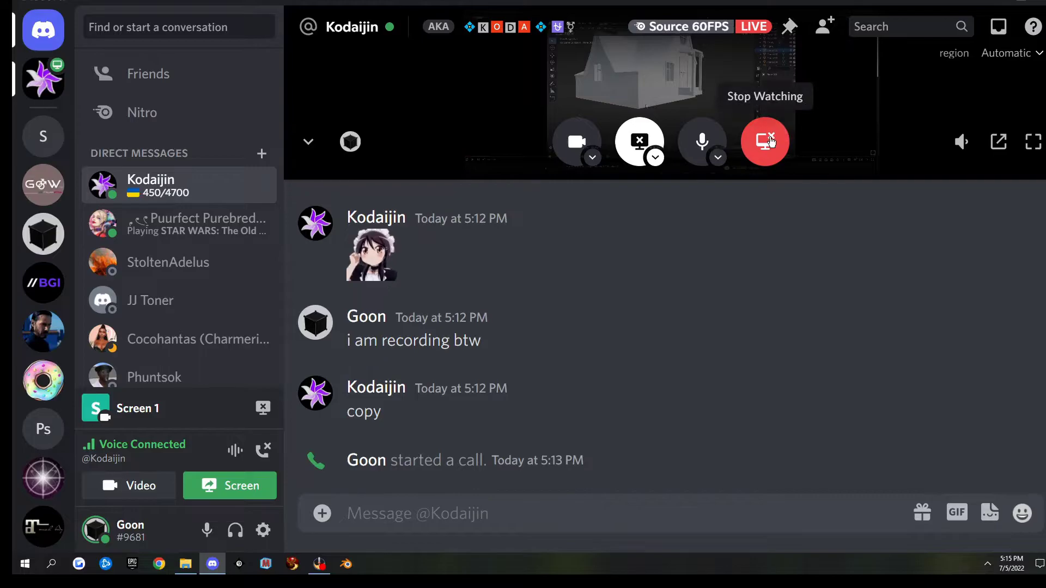
Stop watching the contact's stream, dismiss the stream rating, and end the own screen share.
left_click(766, 141)
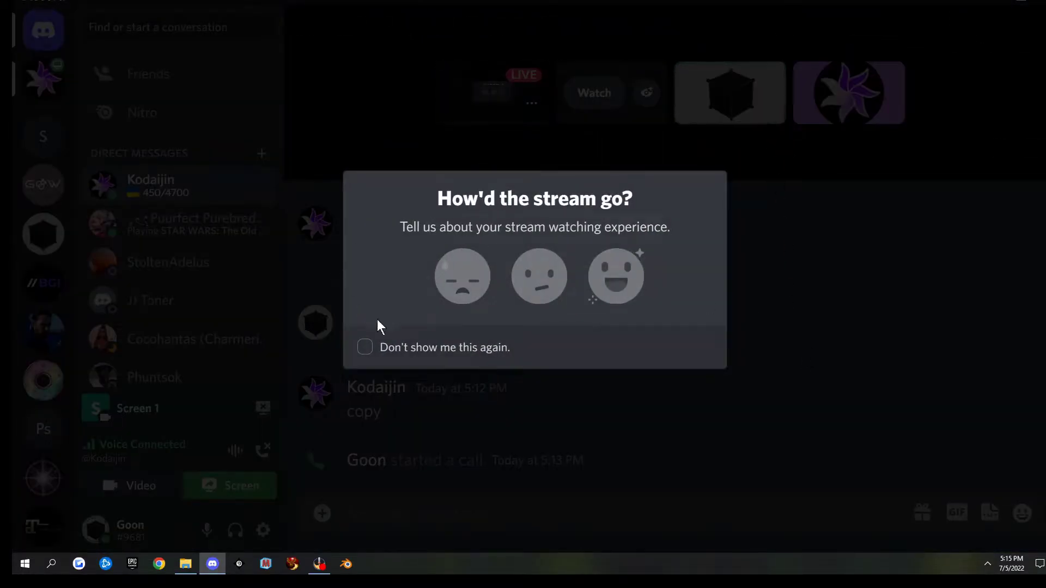
left_click(809, 279)
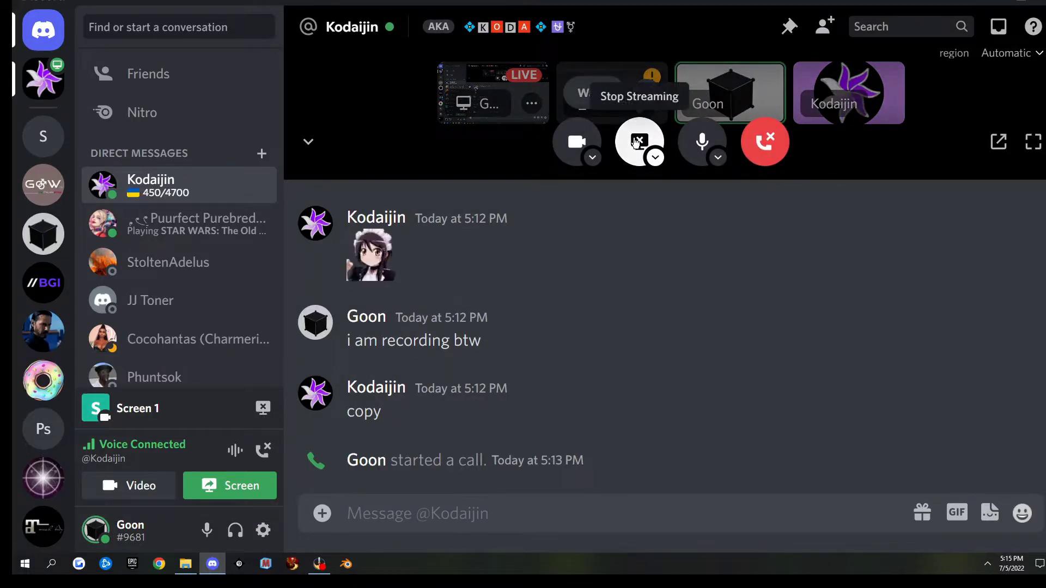
left_click(635, 142)
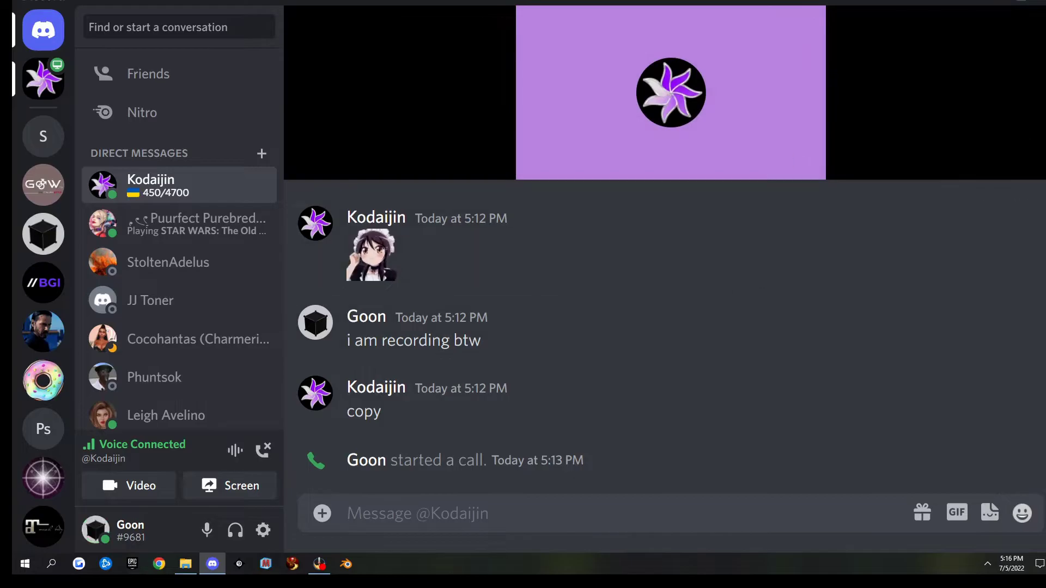
Switch the call view between the individual participants and the grid of all tiles.
left_click(722, 77)
left_click(808, 94)
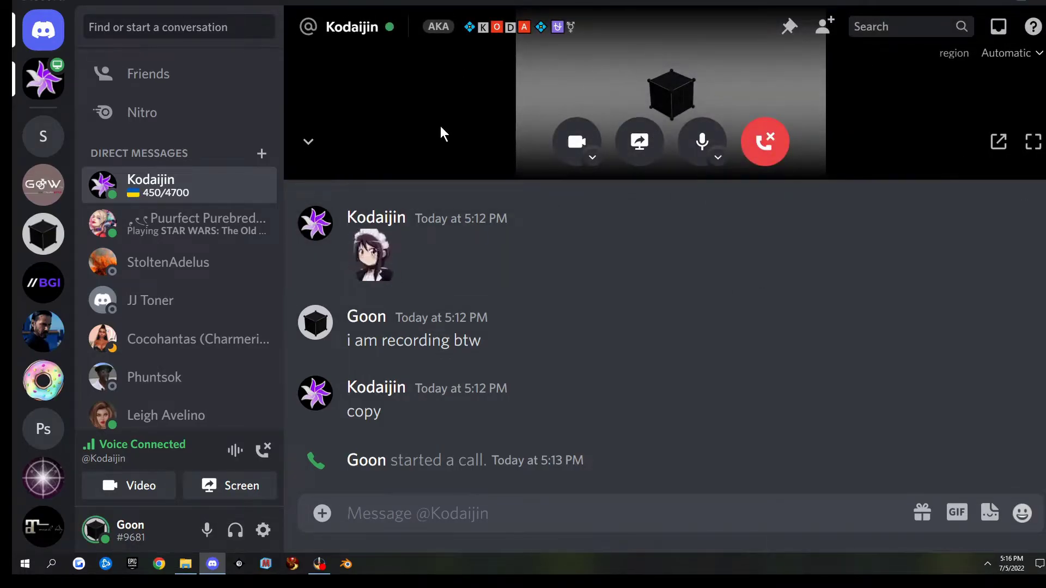
left_click(645, 73)
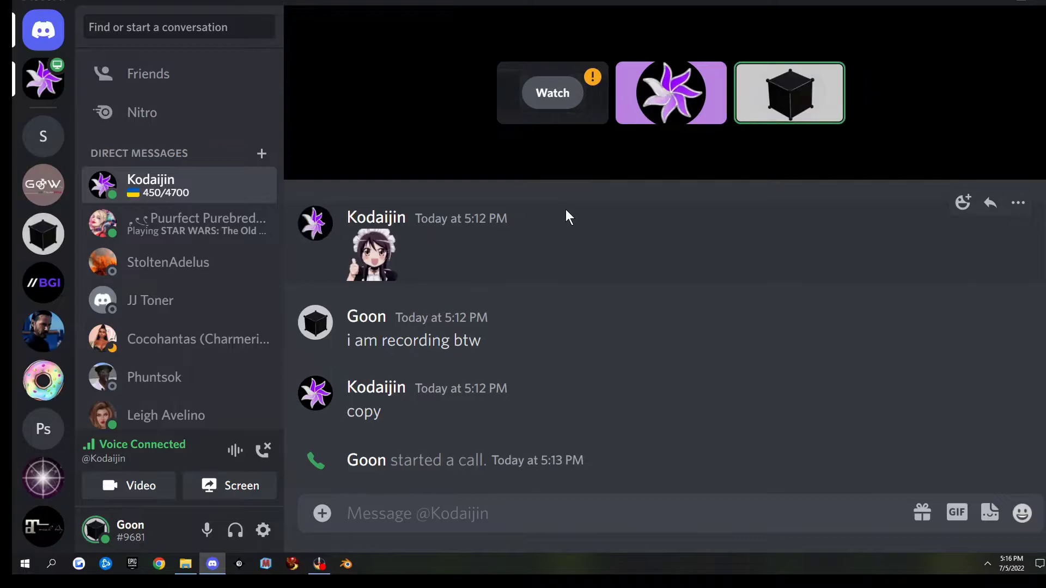
Show the contact's call options, such as User Volume, Mute and Block, and close them without changing anything.
right_click(672, 76)
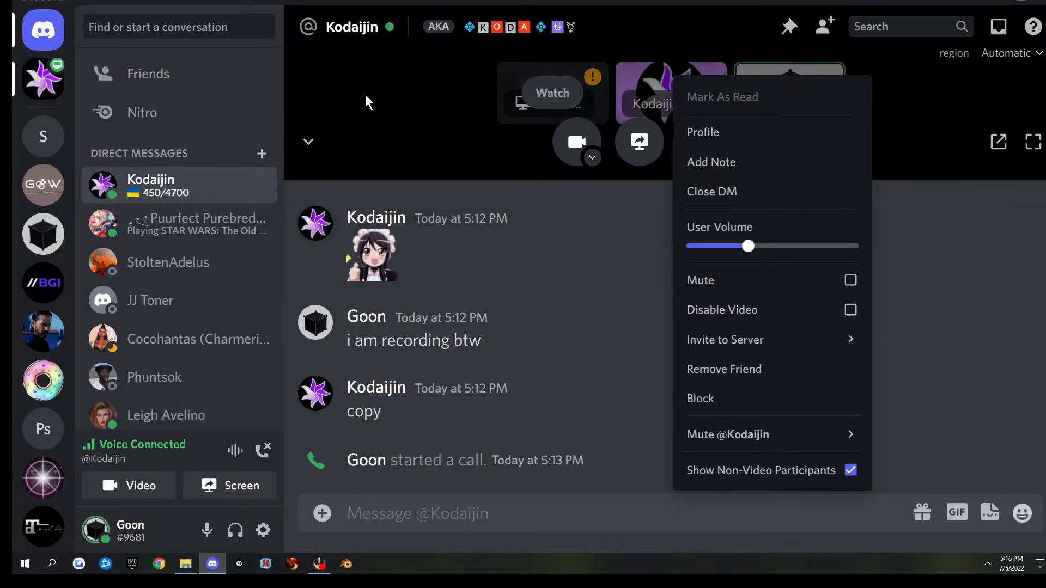
left_click(578, 226)
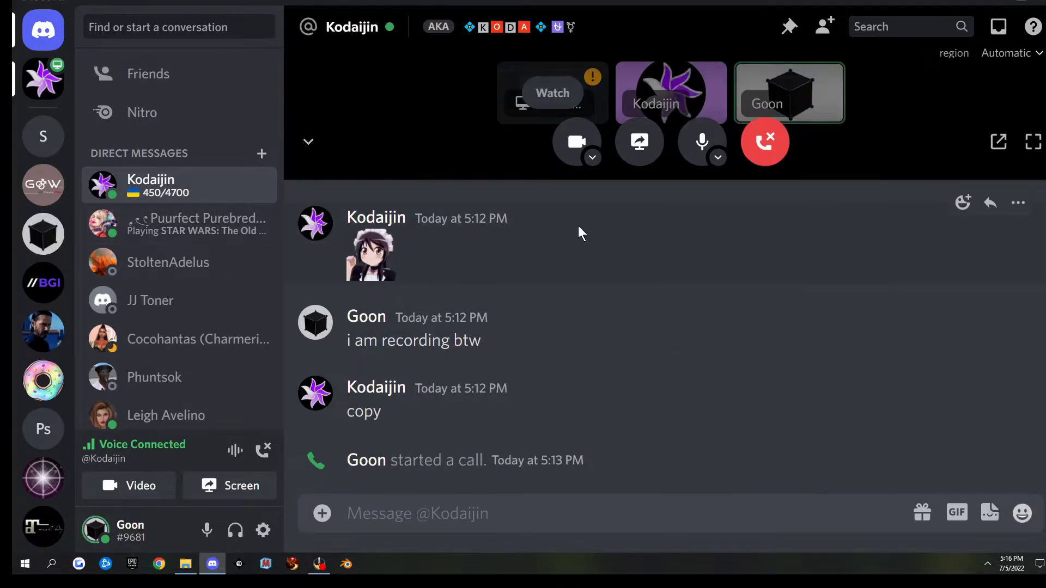
Open the Blender School server, look through its channel list, and join the Goons Class voice channel.
left_click(38, 241)
scroll(188, 214, "down", 10)
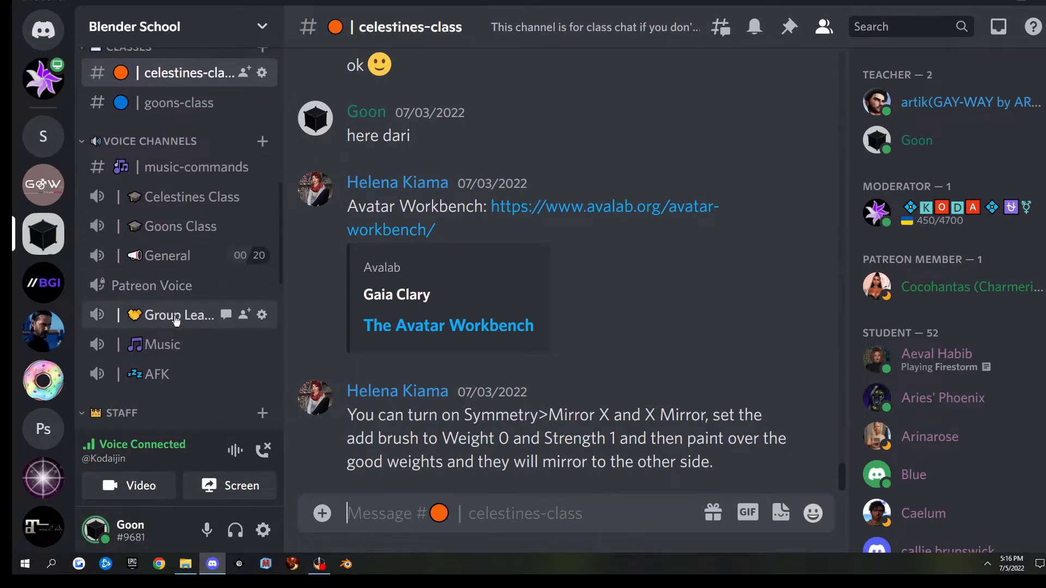
scroll(172, 314, "up", 9)
scroll(167, 233, "down", 10)
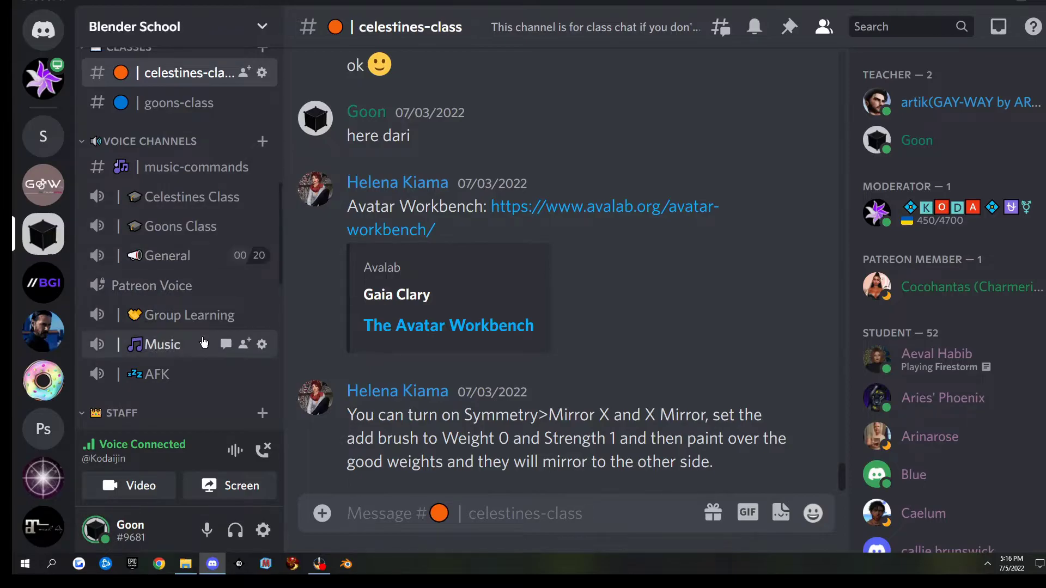
left_click(182, 231)
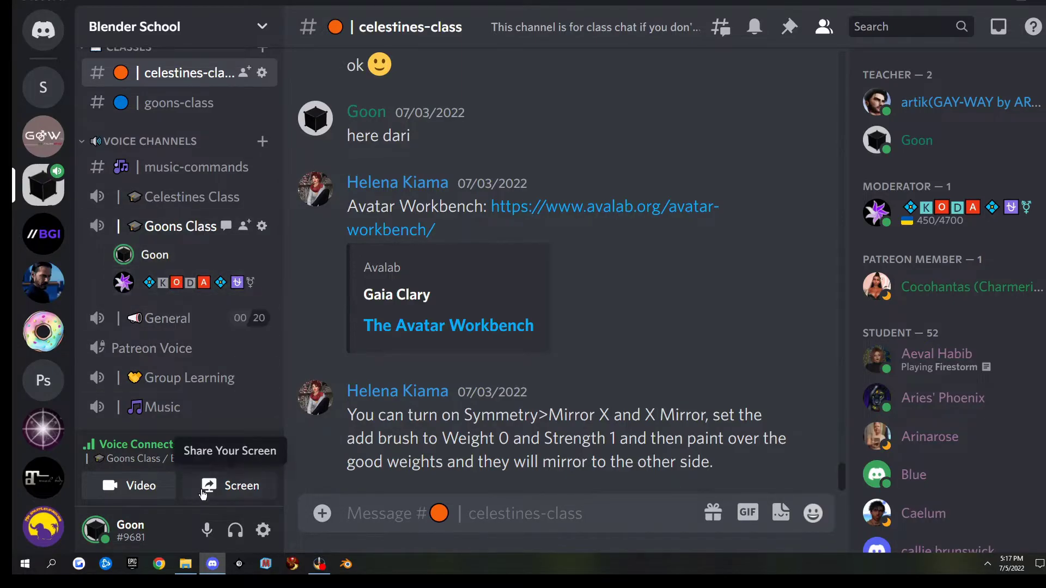
Go live with a screen share of Screen 1 in the Goons Class voice channel.
left_click(230, 492)
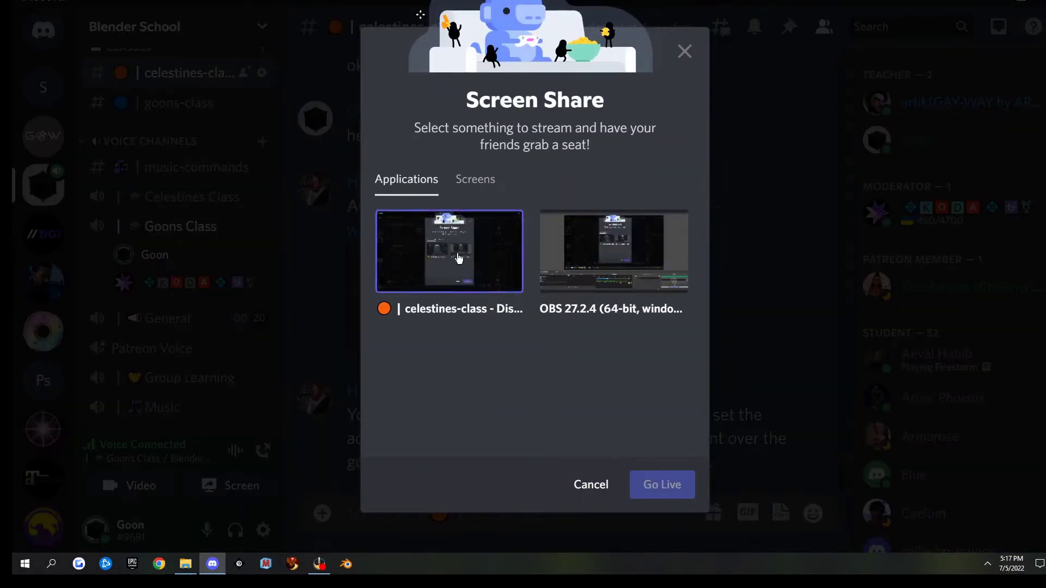
left_click(476, 181)
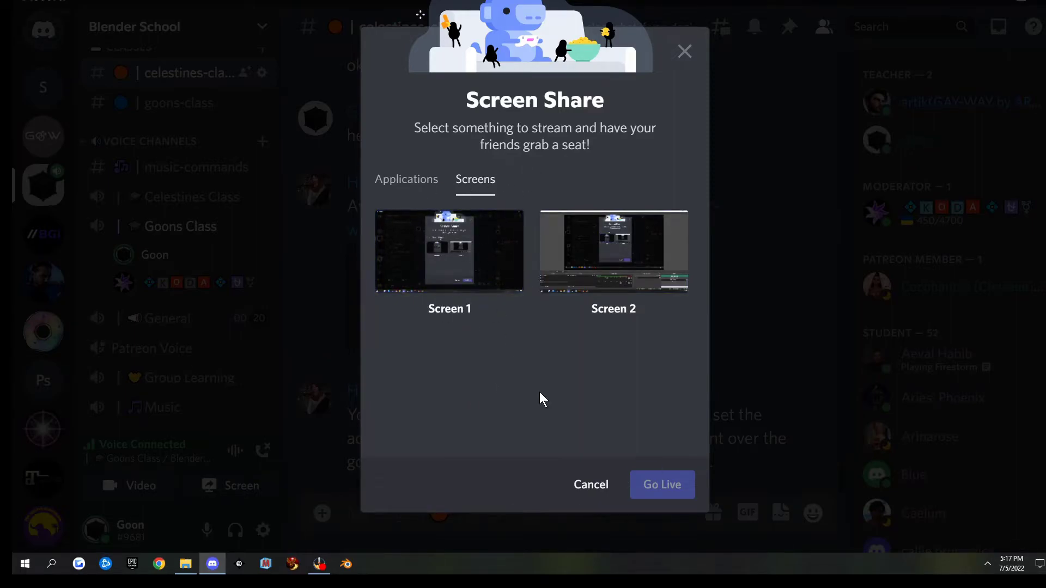
left_click(433, 248)
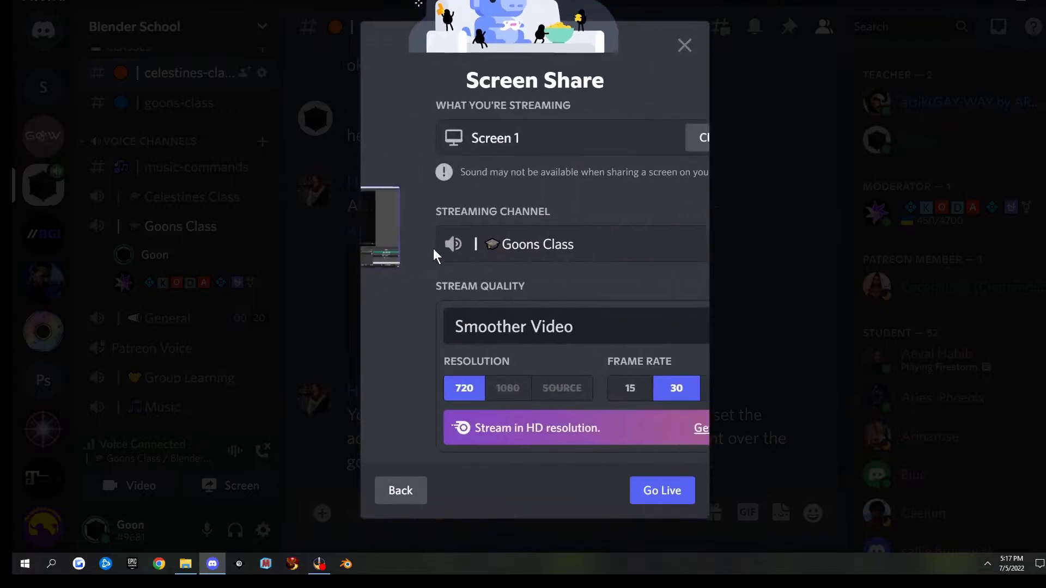
left_click(662, 493)
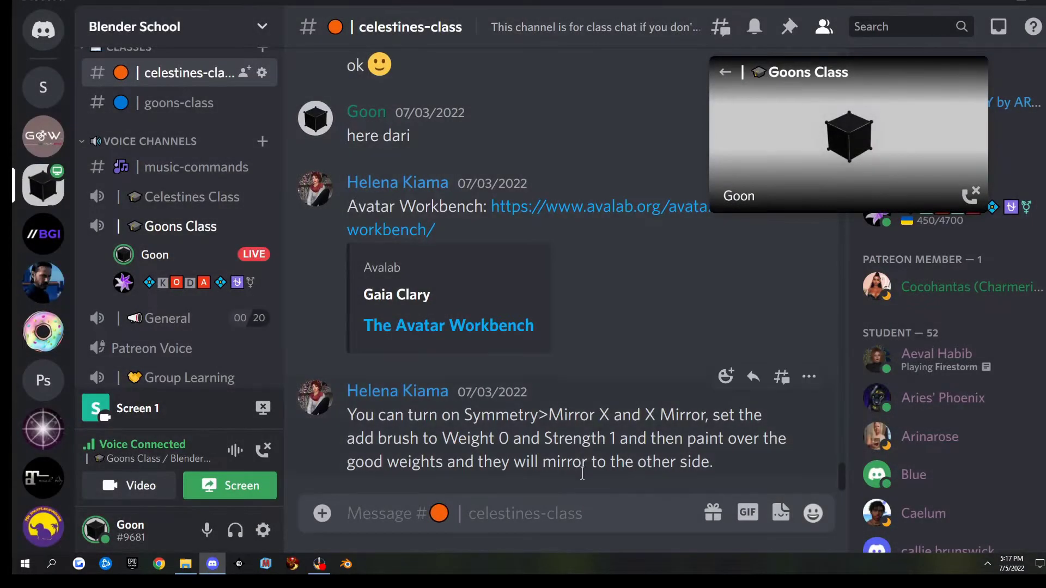
Check the own profile card in the Goons Class member list, and start watching the contact's Blender stream from their profile card.
mouse_move(161, 265)
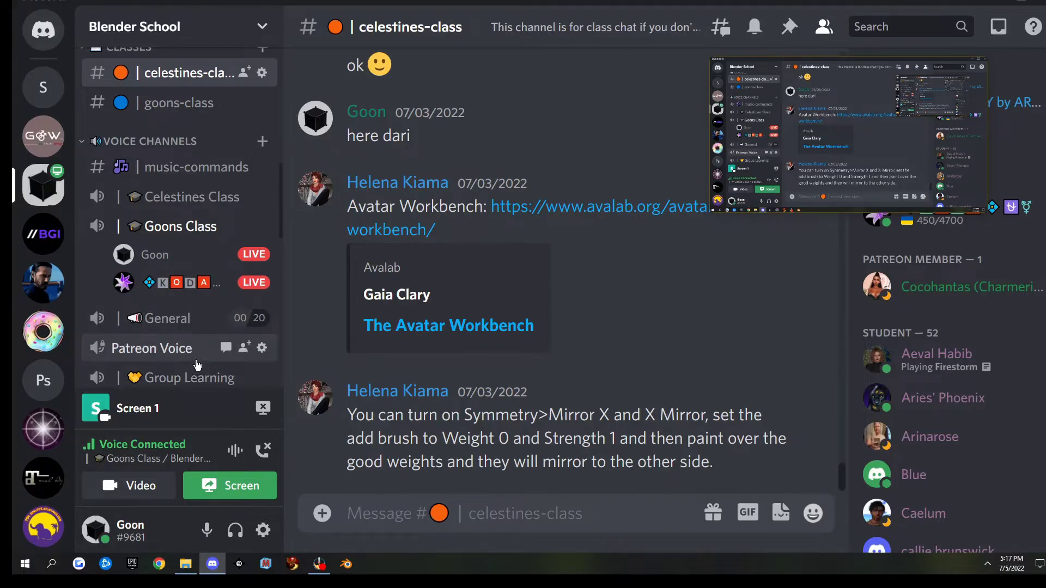
mouse_move(201, 285)
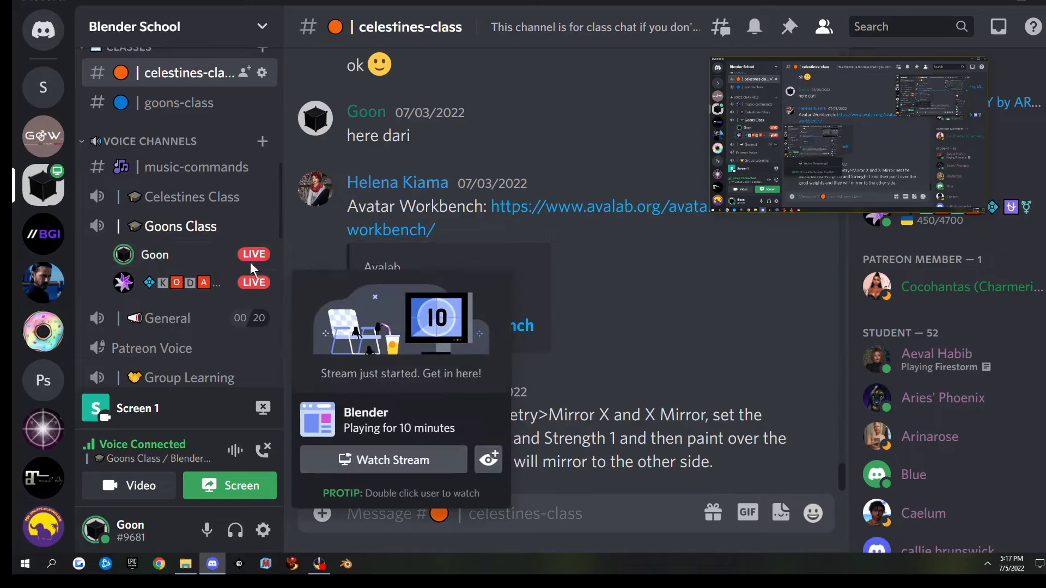
left_click(181, 263)
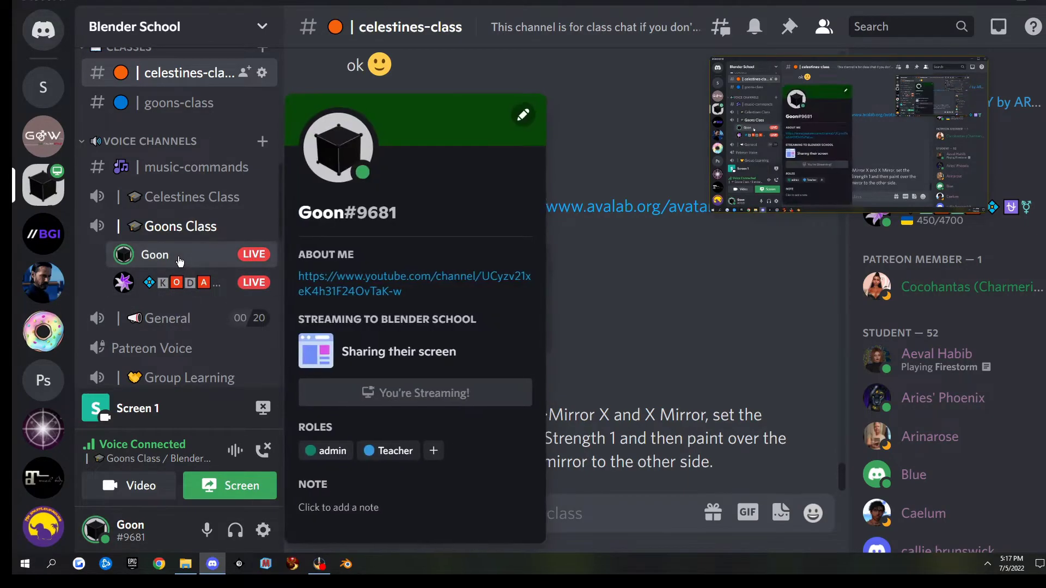
left_click(181, 263)
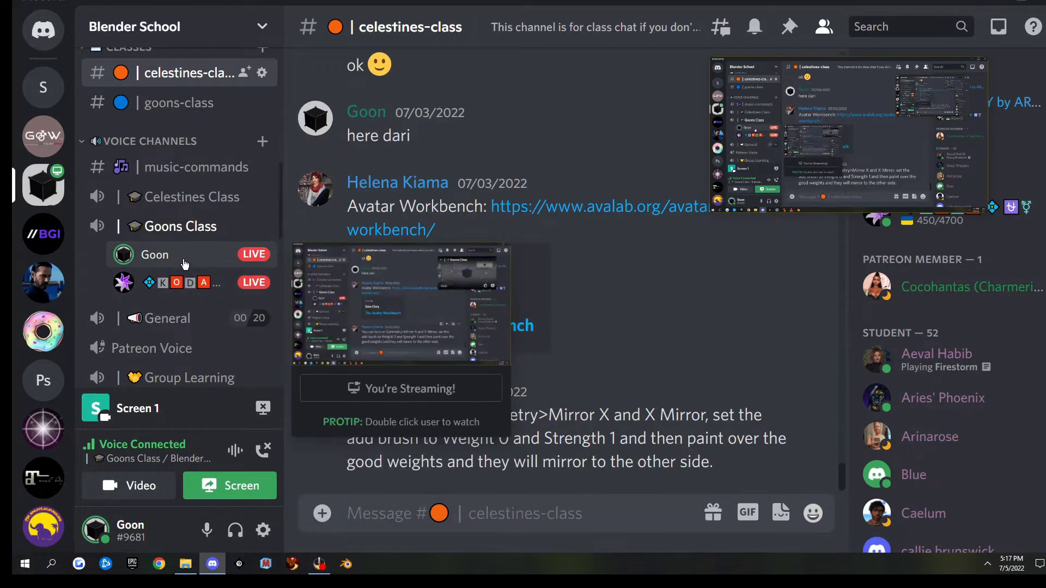
left_click(183, 290)
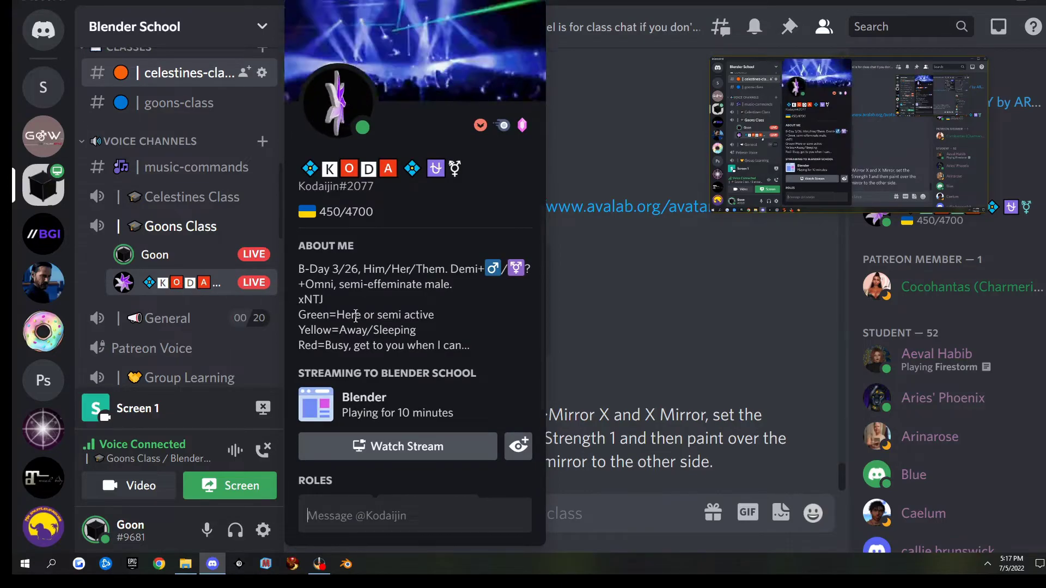
left_click(427, 450)
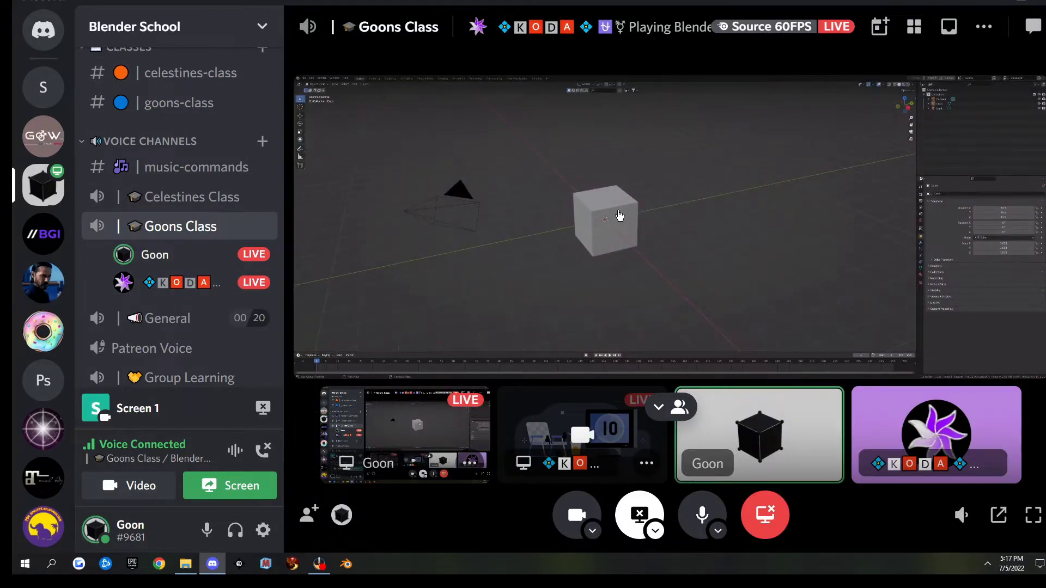
View the contact's stream in full screen, and hide and show the participant tiles.
left_click(1033, 515)
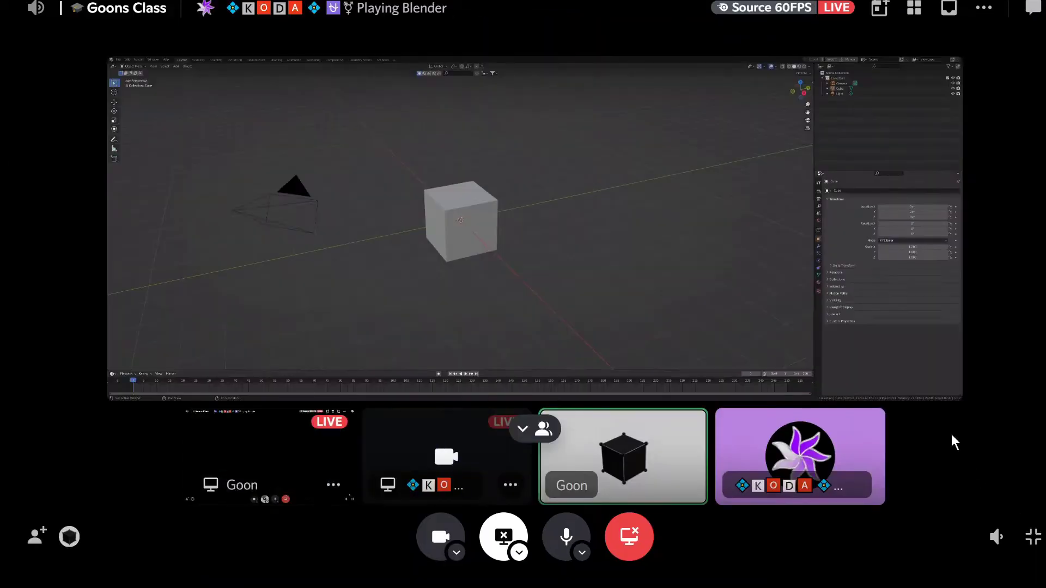
left_click(522, 433)
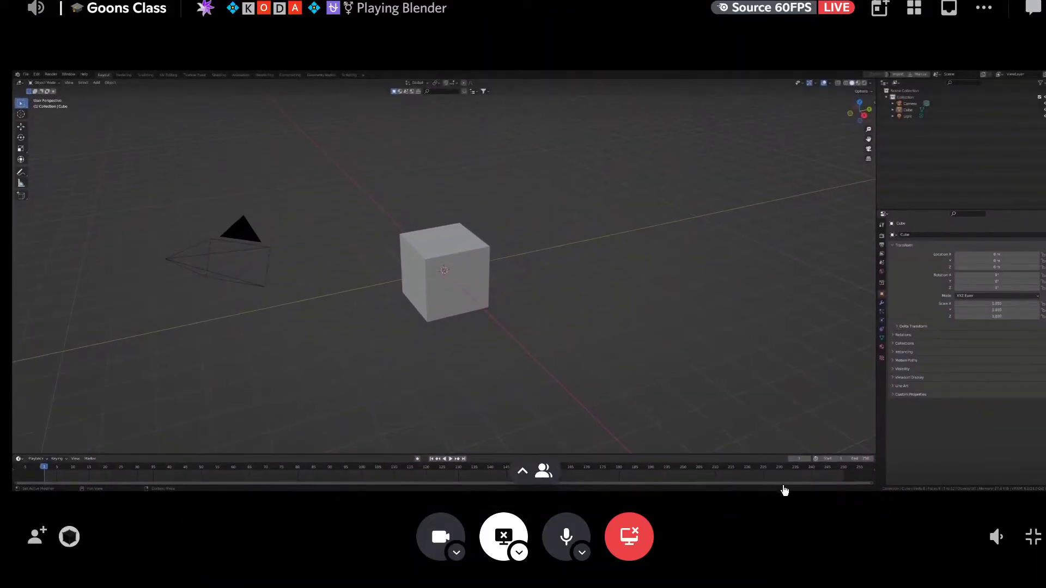
left_click(521, 469)
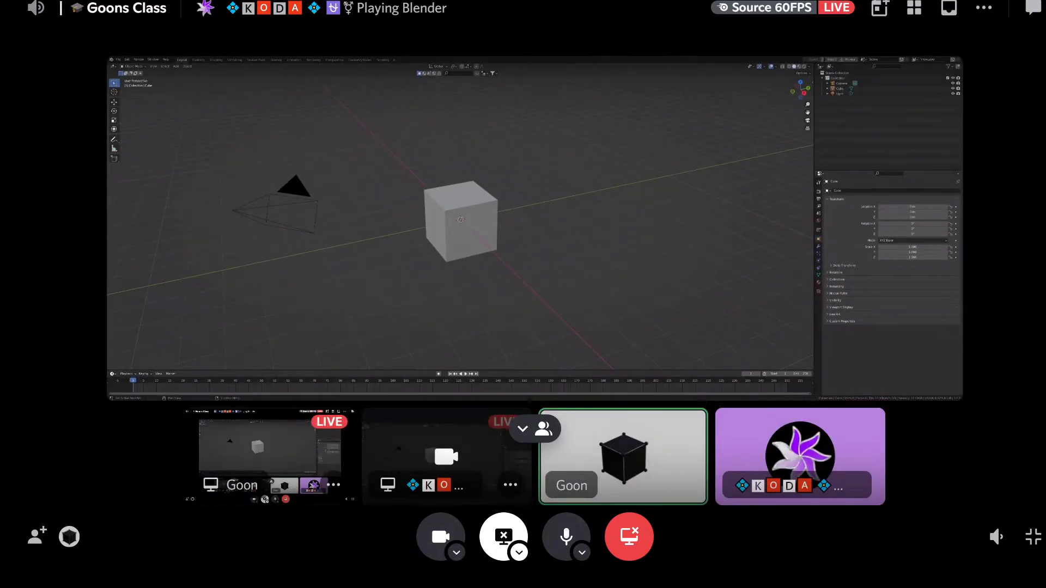
Switch to the grid of all tiles and back to the contact's stream, and exit full screen.
left_click(382, 461)
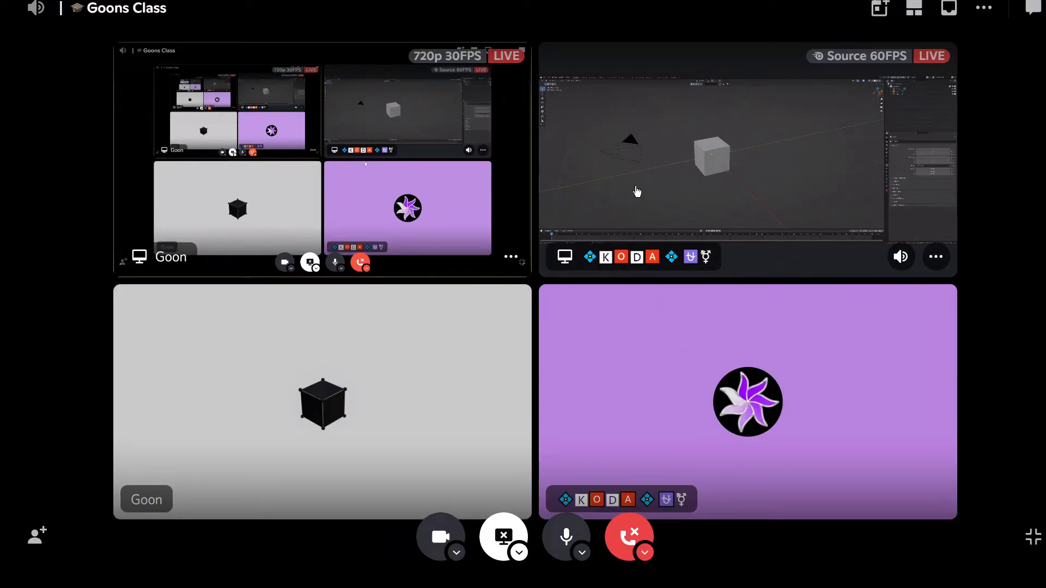
left_click(637, 192)
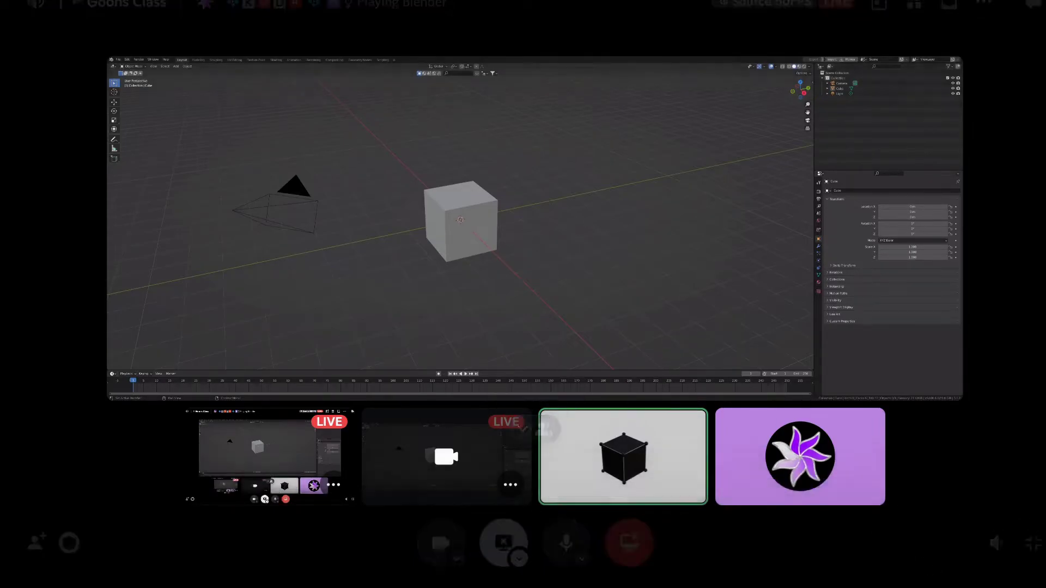
left_click(1034, 536)
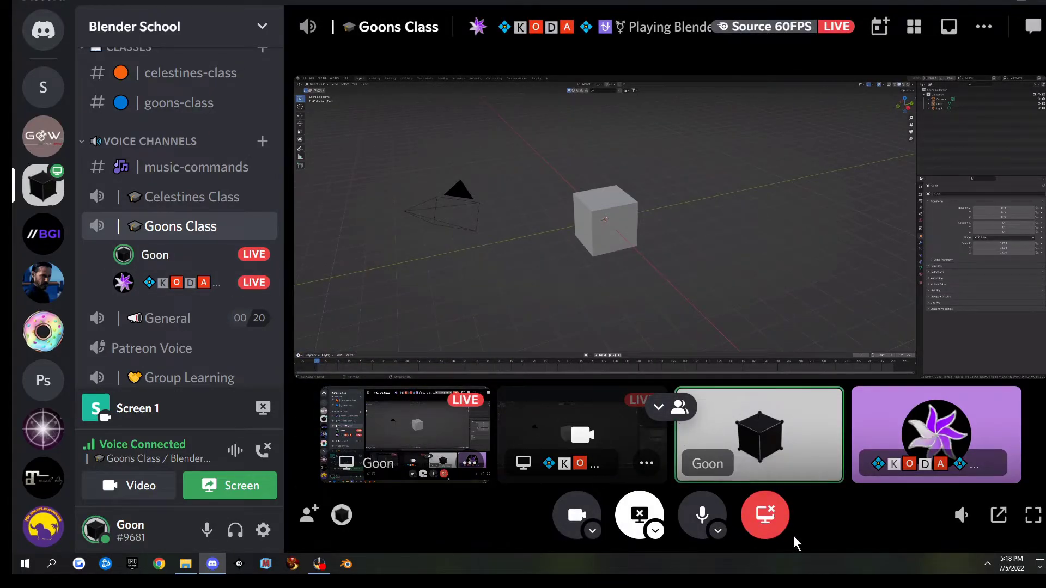
Stop watching the contact's stream and enlarge the contact's avatar tile in the call view.
left_click(765, 518)
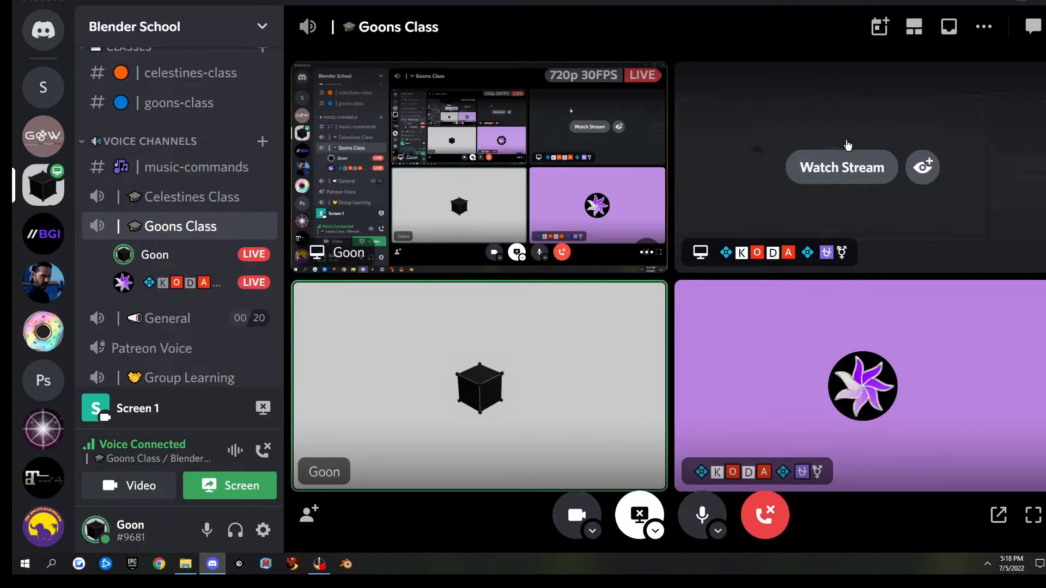
left_click(847, 321)
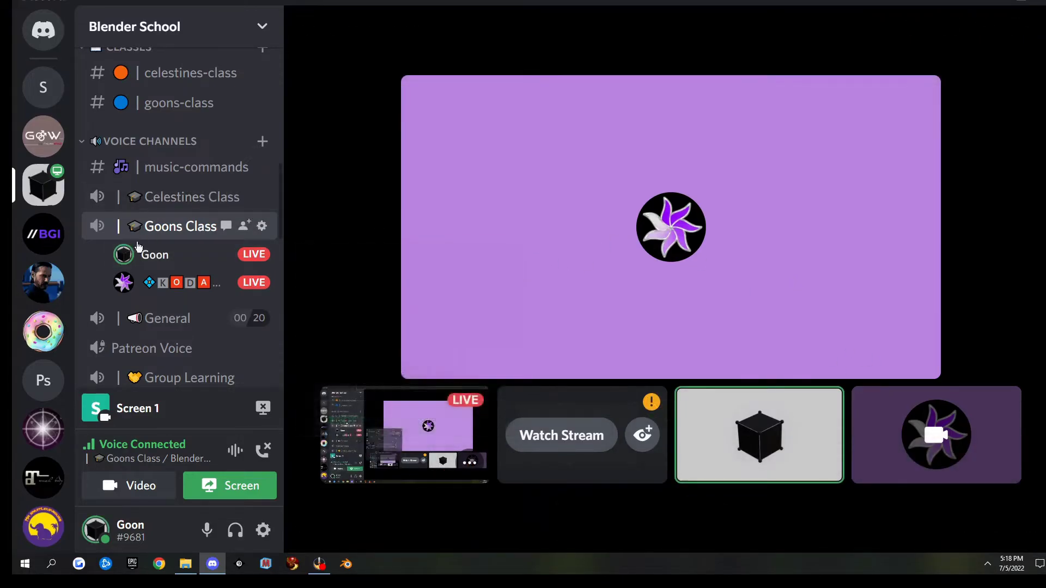
Open the text chat of the Goons Class voice channel, look through its messages, and close it.
mouse_move(161, 248)
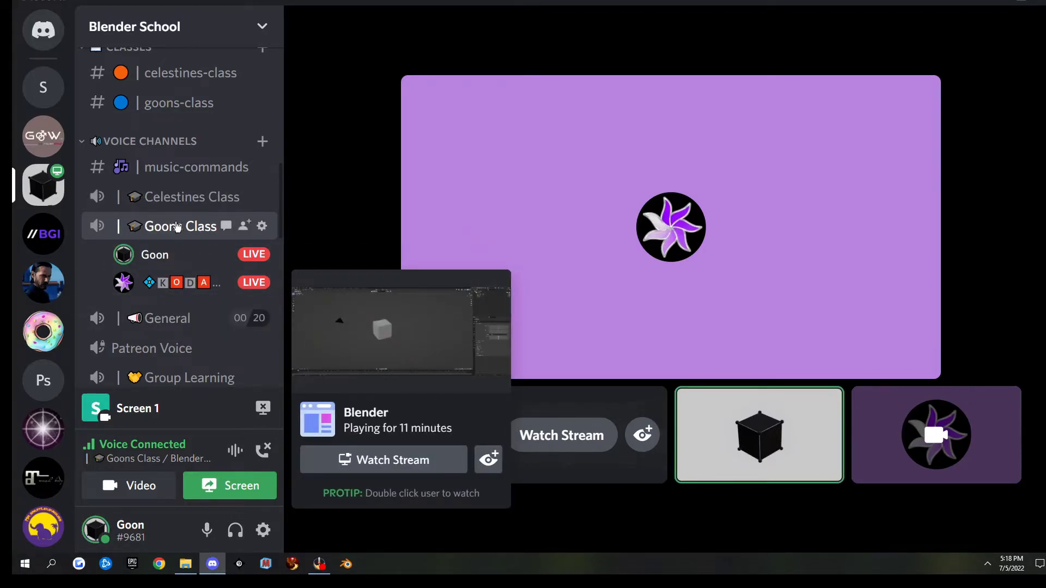
left_click(226, 227)
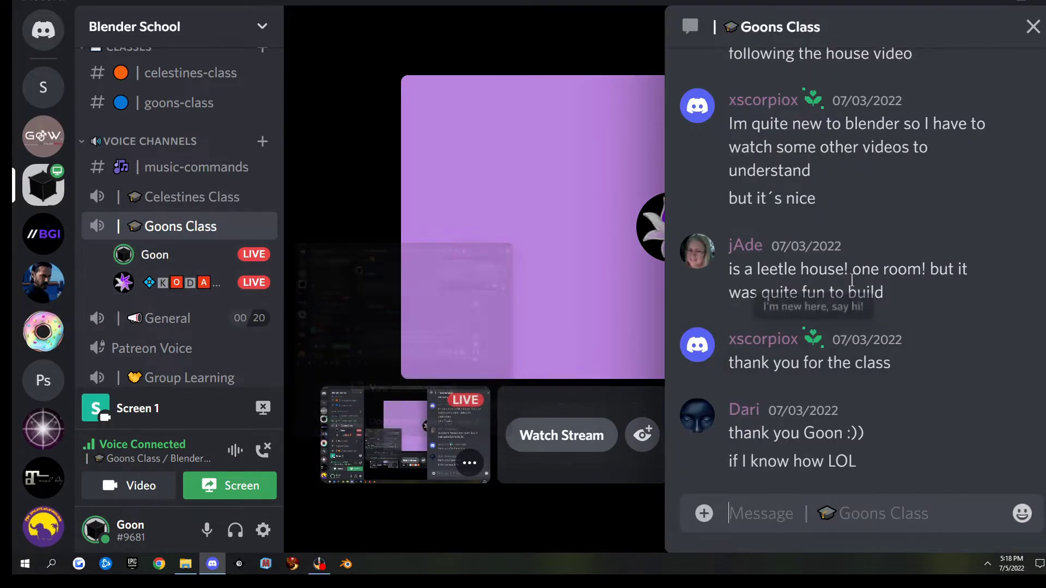
scroll(855, 408, "up", 3)
scroll(858, 403, "down", 4)
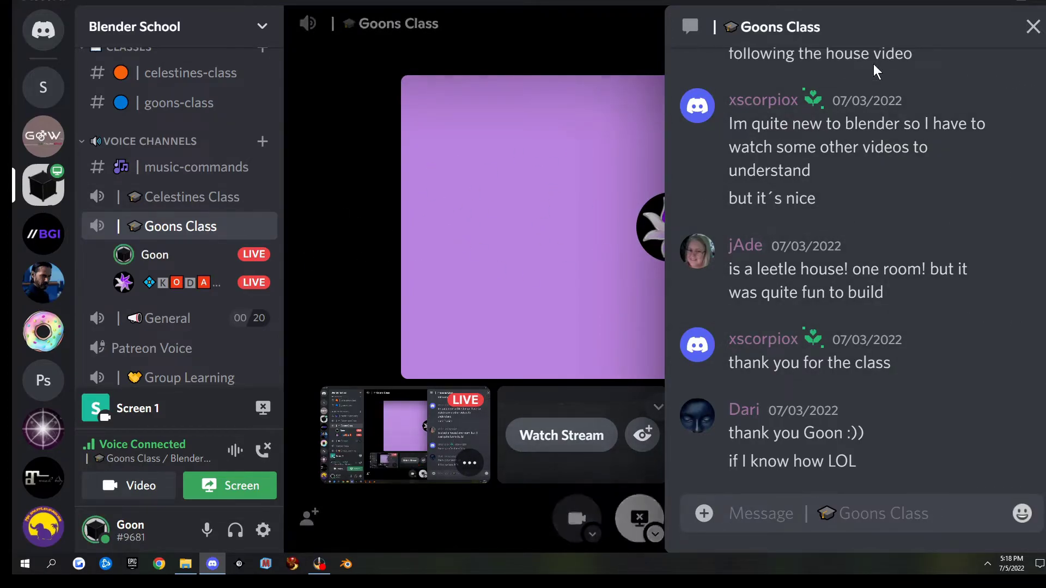
left_click(1040, 26)
Open the goons-class text channel, and resume watching the contact's Blender stream from their profile card in the voice channel.
scroll(173, 215, "up", 2)
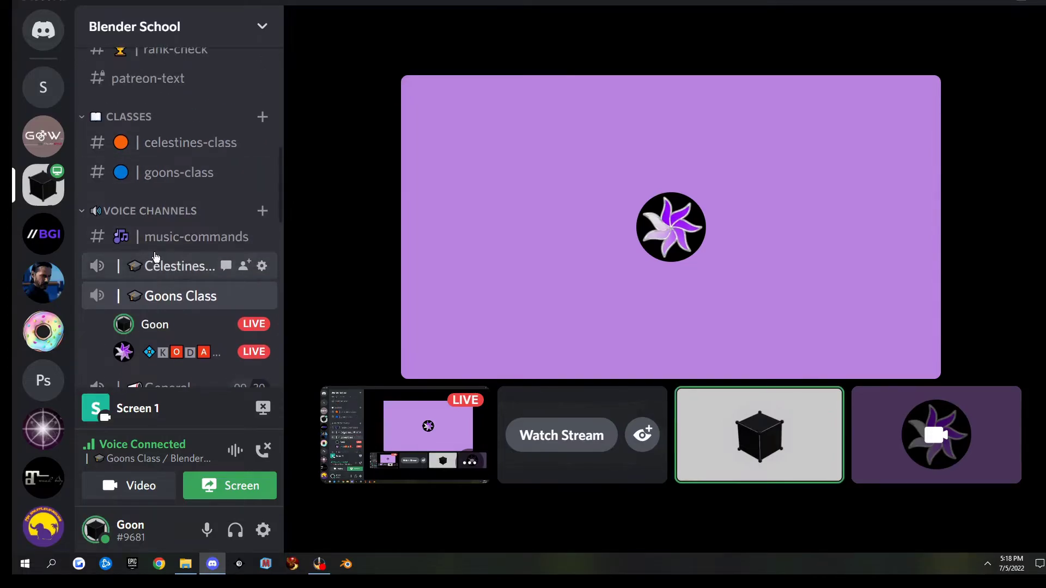
left_click(165, 174)
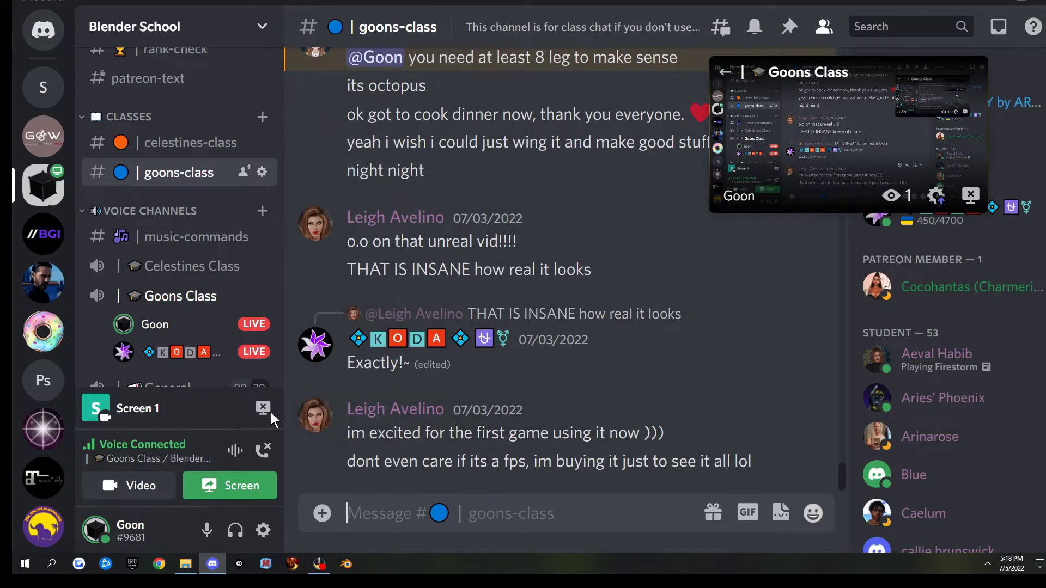
mouse_move(190, 353)
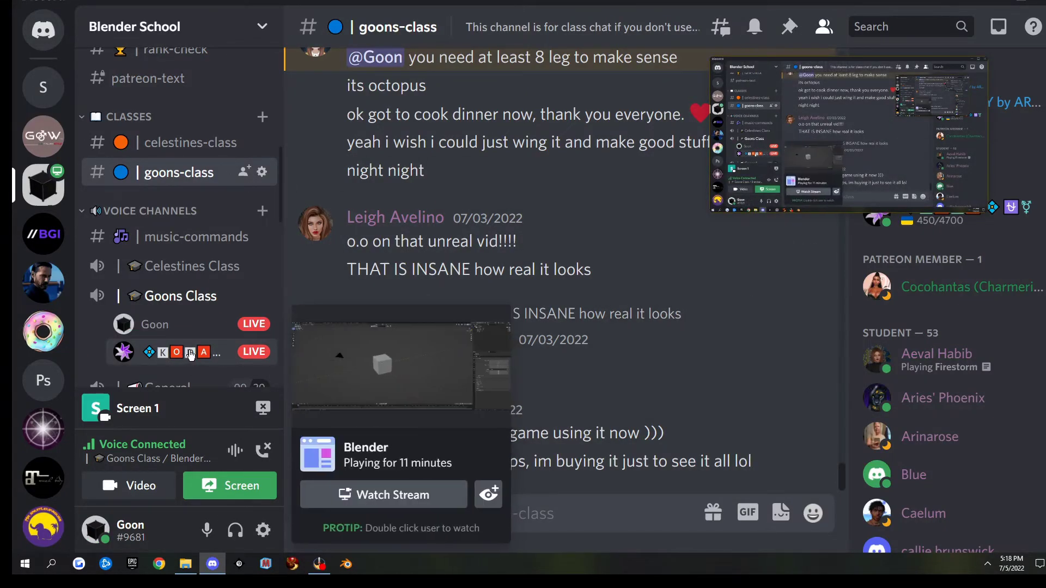
left_click_drag(829, 113, 793, 133)
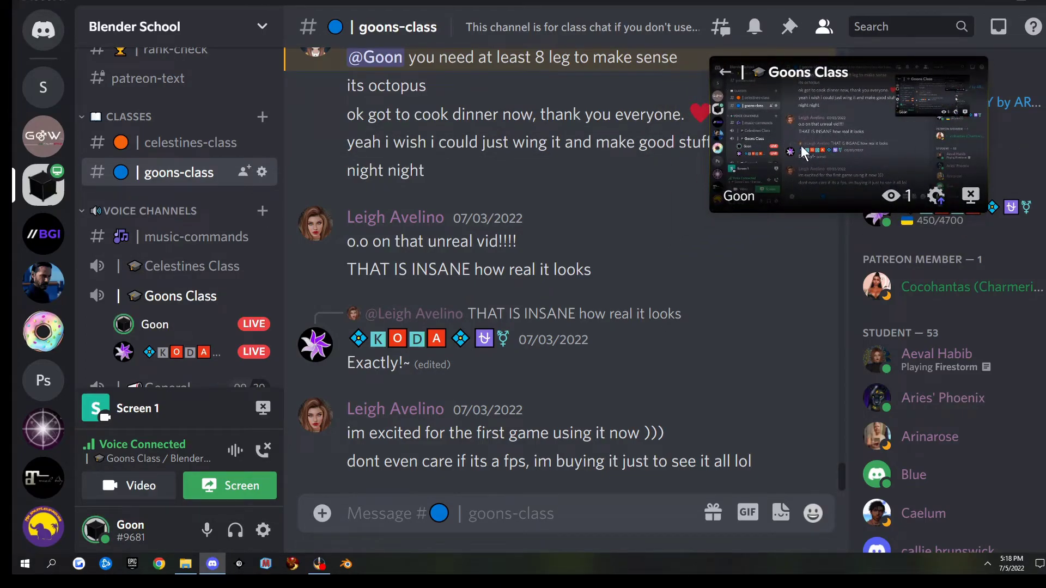
left_click(177, 354)
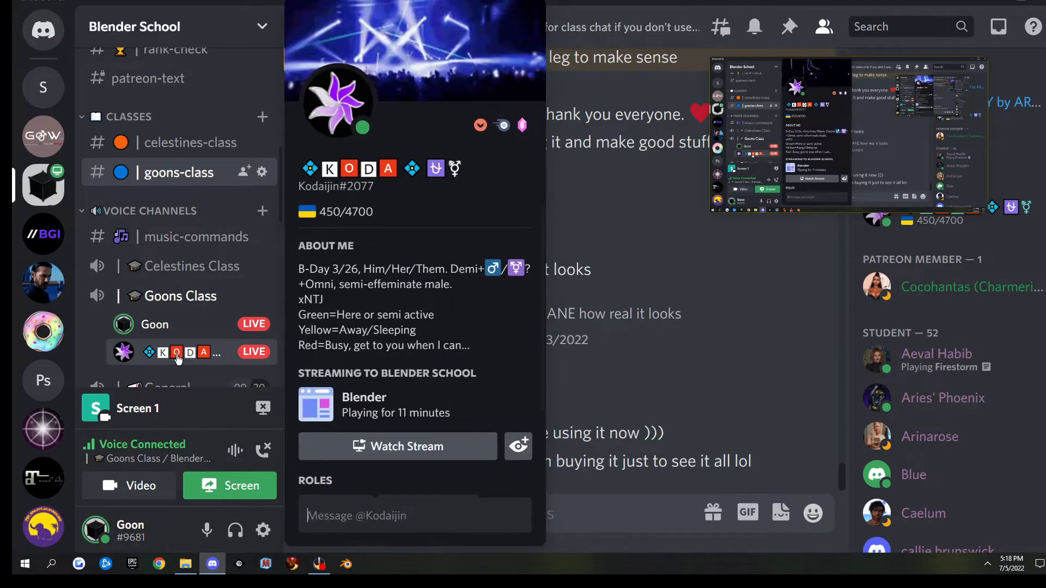
left_click(397, 446)
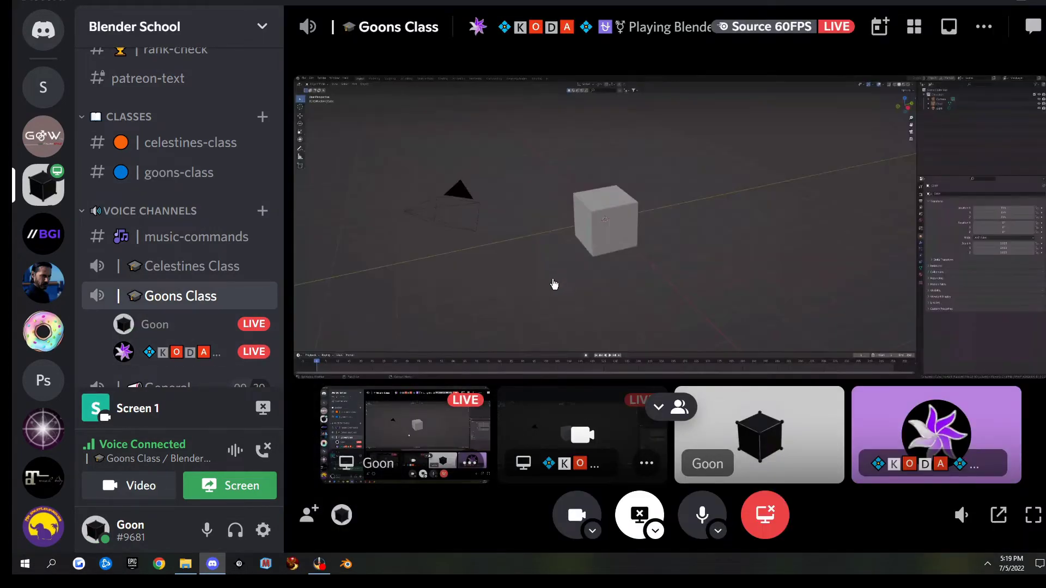
Return to the goons-class text channel, pop the contact's stream out into its own window, and maximize that window.
left_click(173, 172)
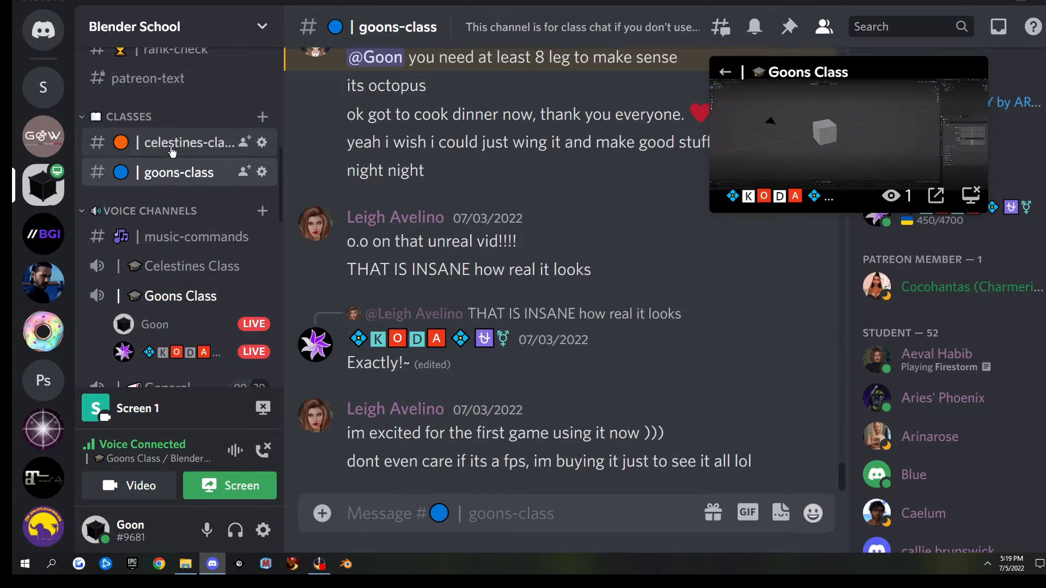
left_click(937, 195)
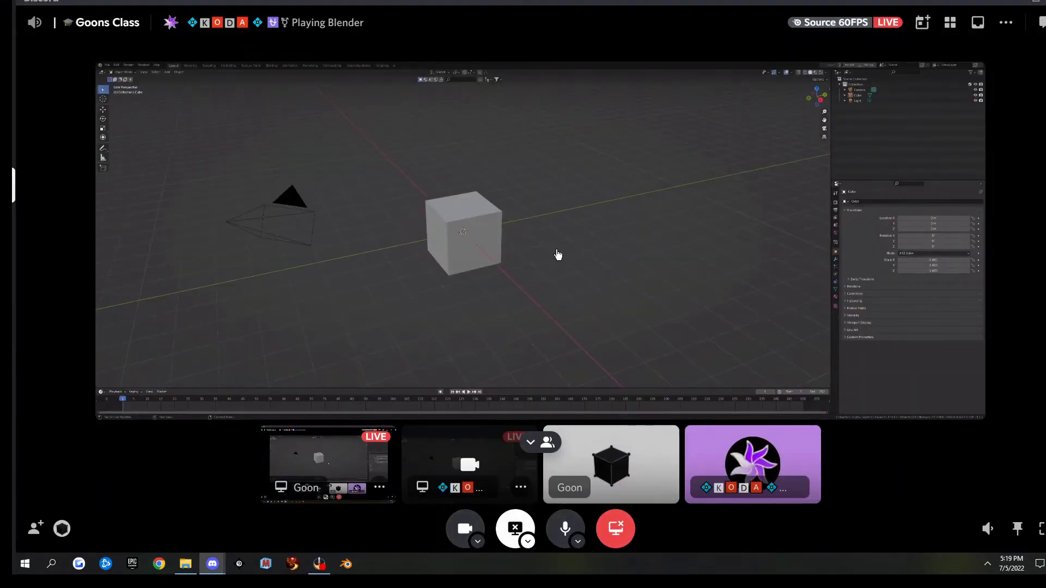
double_click(550, 2)
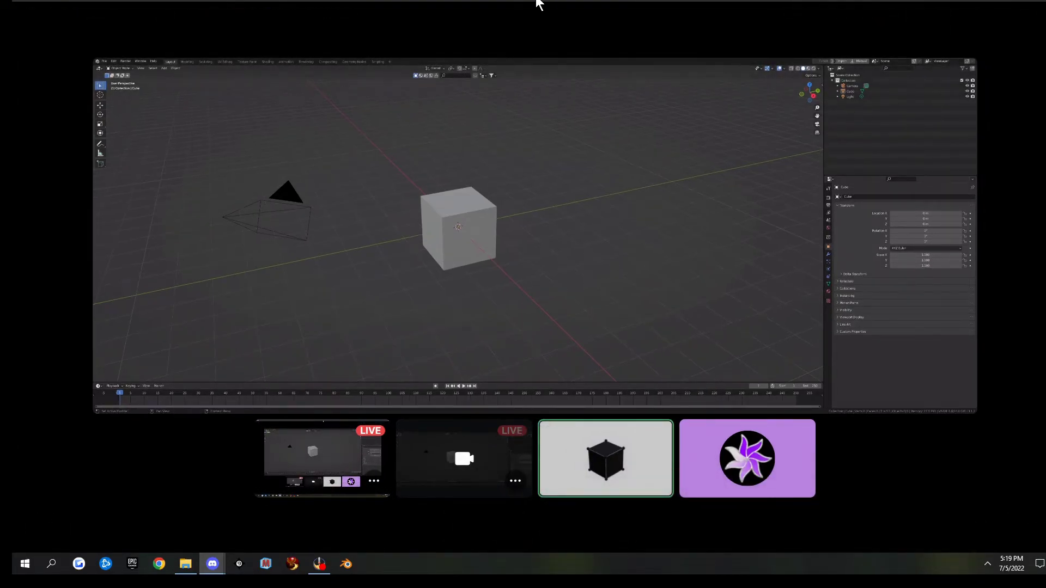
Stop watching the contact's stream in the maximized pop-out call window, and end your own screen share.
left_click_drag(537, 3, 551, 33)
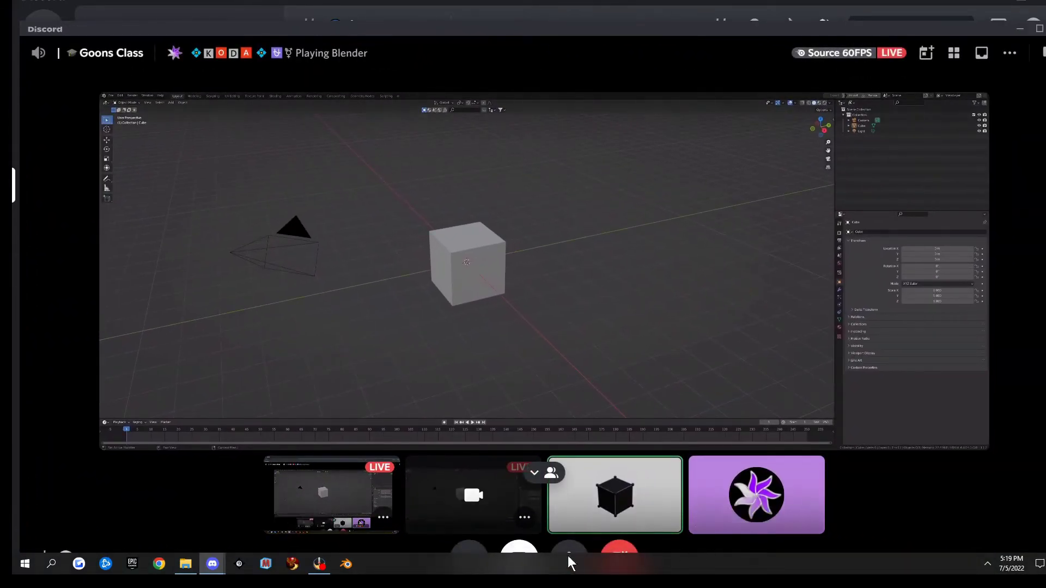
double_click(576, 32)
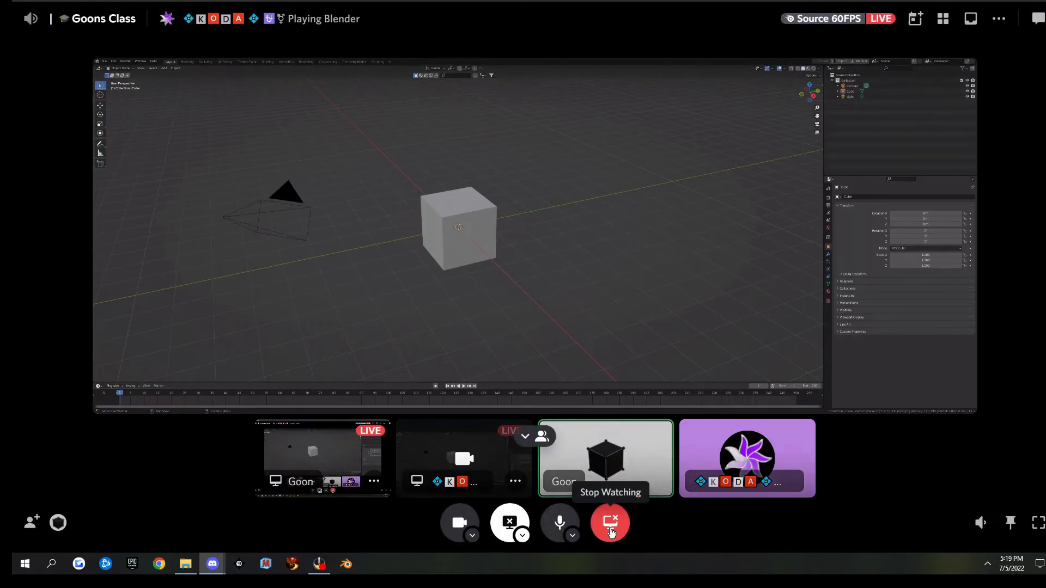
left_click(610, 523)
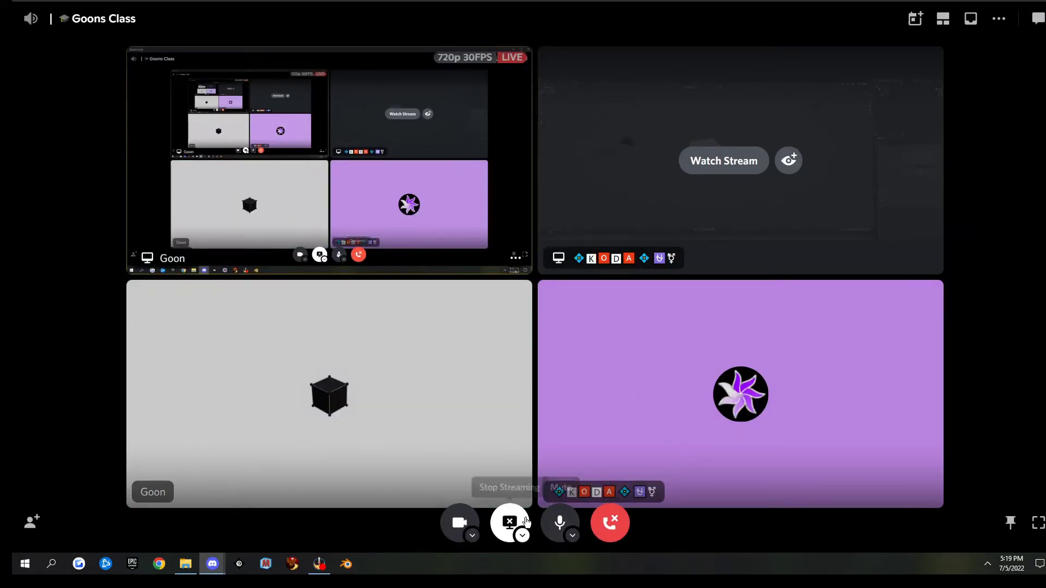
left_click(506, 523)
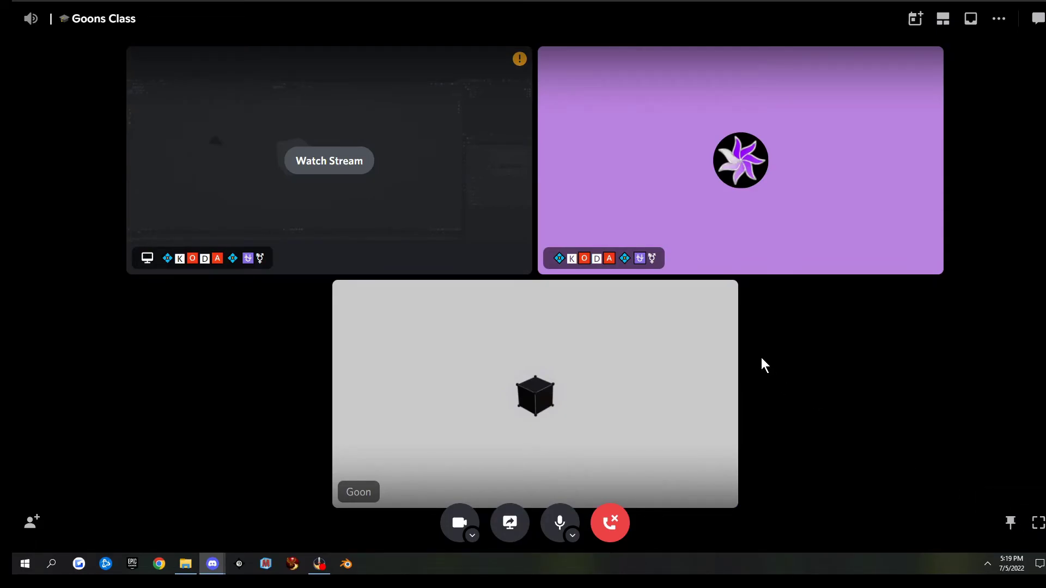
Enlarge your own tile in the pop-out call window, and switch full screen on and back off.
left_click(728, 374)
left_click(1038, 522)
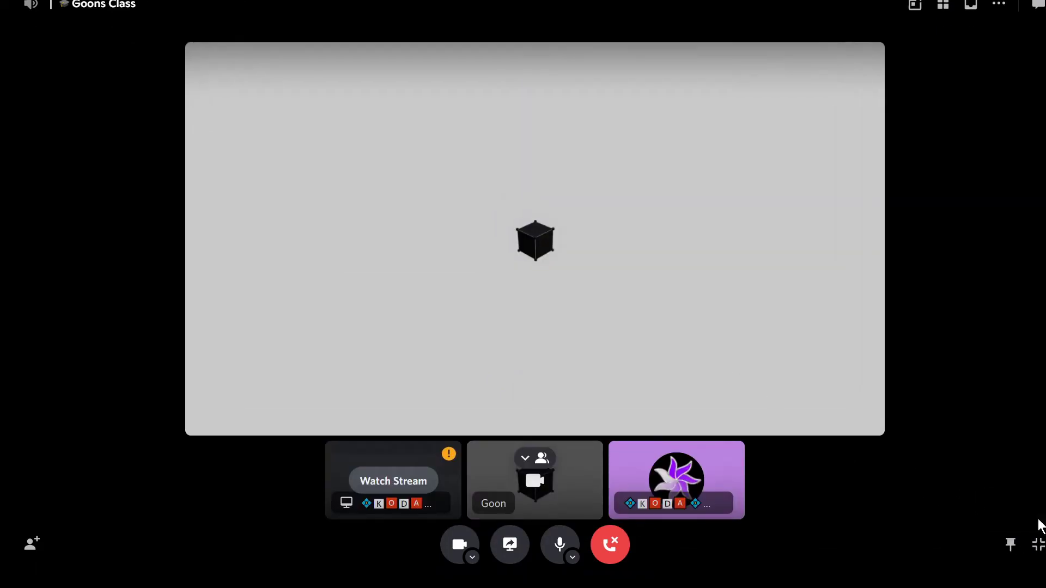
left_click(1037, 544)
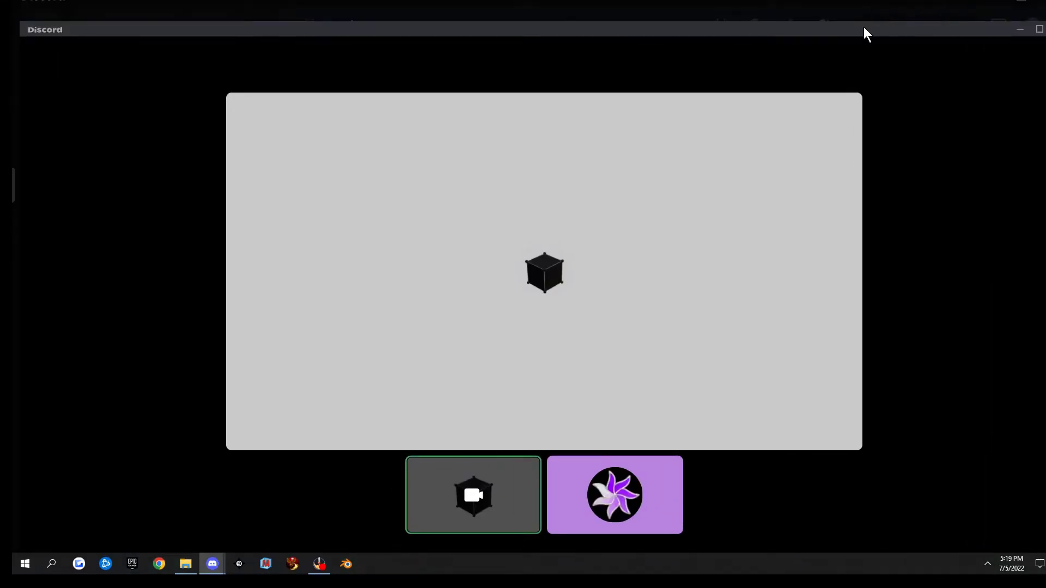
Close the pop-out call window and dismiss the stream feedback survey without giving a rating.
left_click_drag(864, 27, 736, 192)
left_click(852, 121)
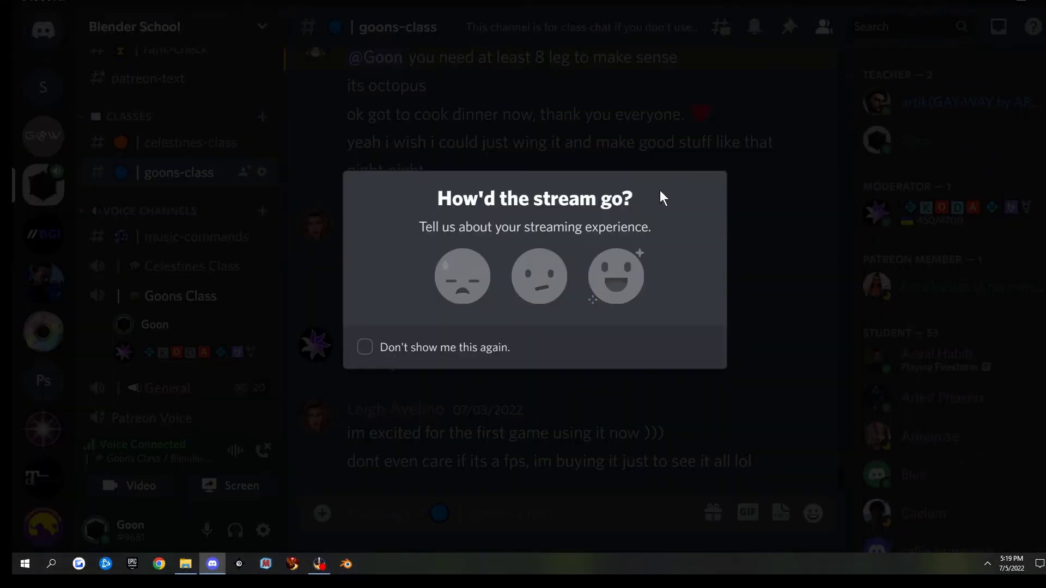
left_click(507, 399)
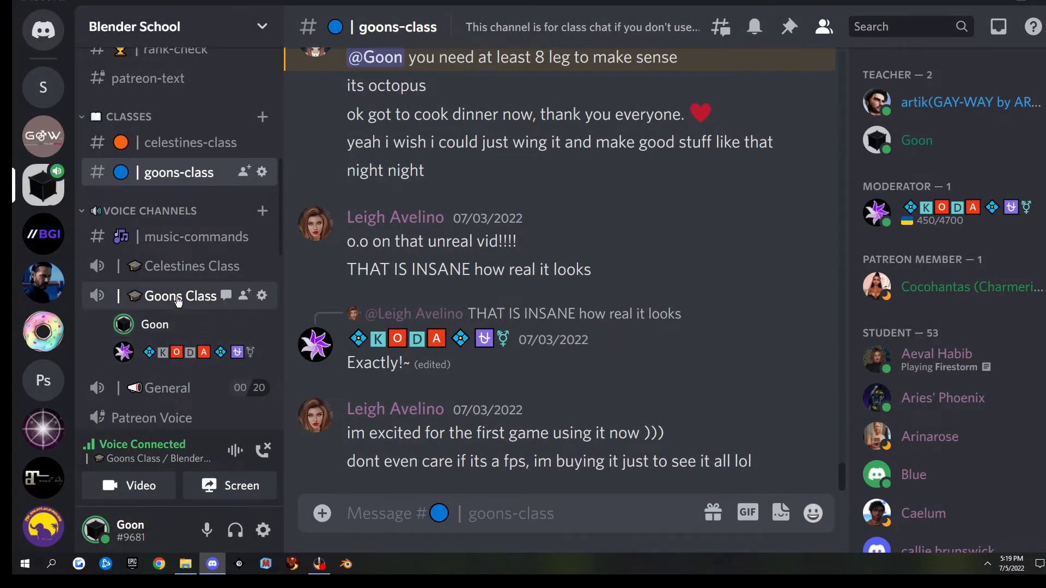
Open the Voice & Video user settings, review the audio device, input mode, camera and voice processing options, and close the settings.
scroll(181, 292, "down", 3)
scroll(213, 224, "up", 3)
left_click(266, 535)
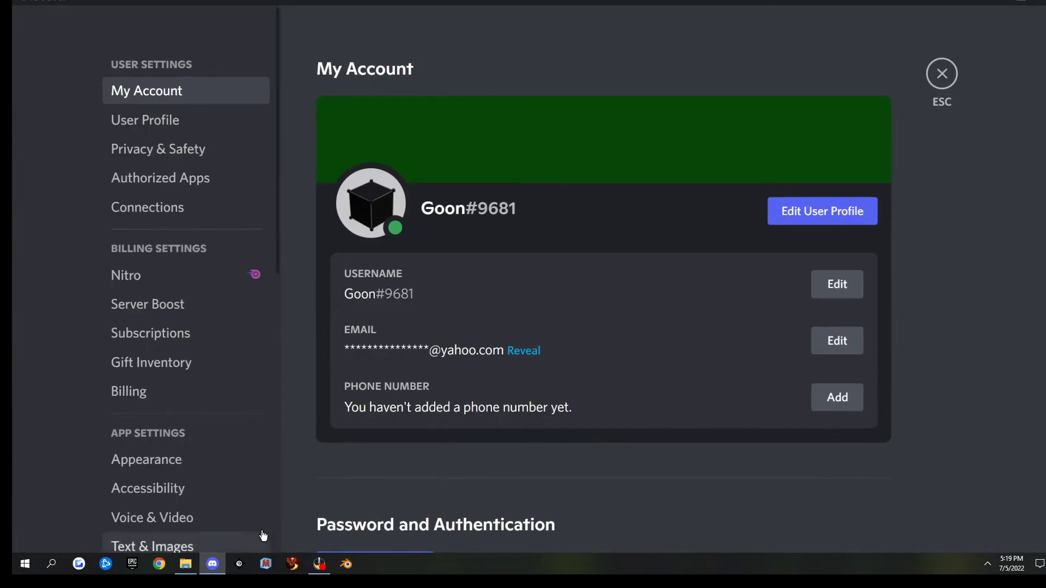
left_click(159, 519)
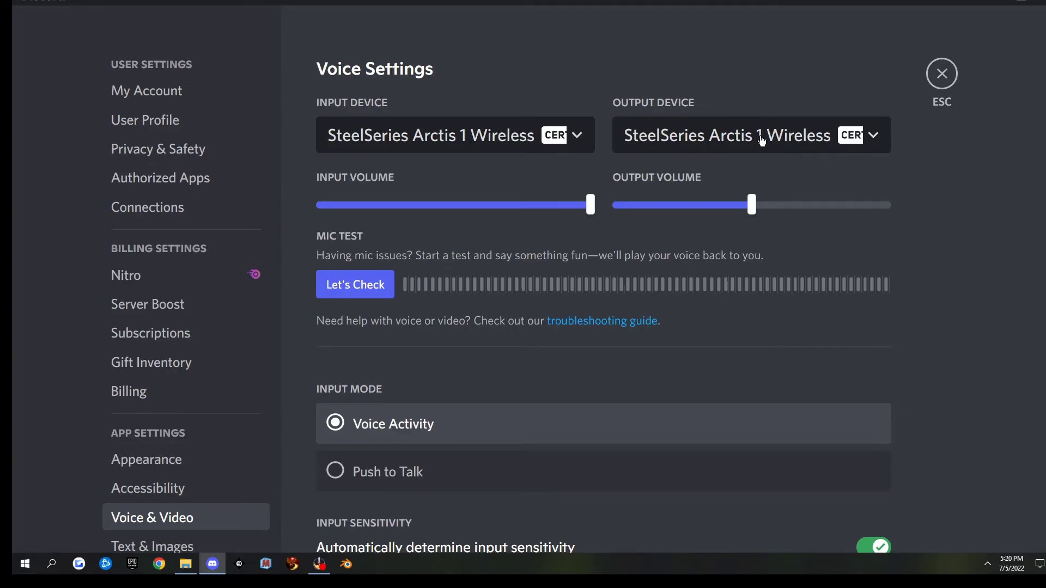
scroll(626, 284, "down", 5)
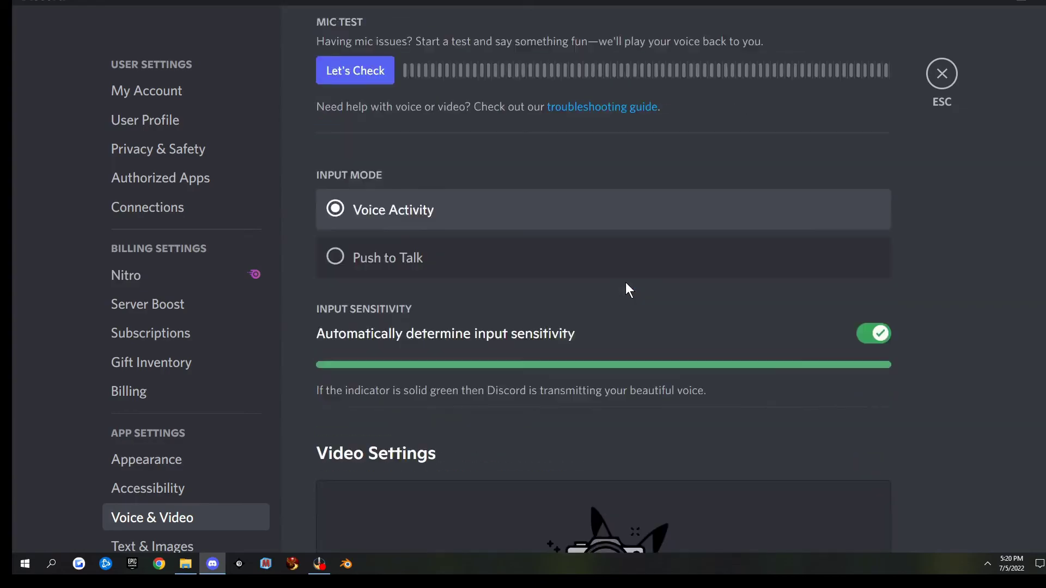
scroll(522, 419, "down", 7)
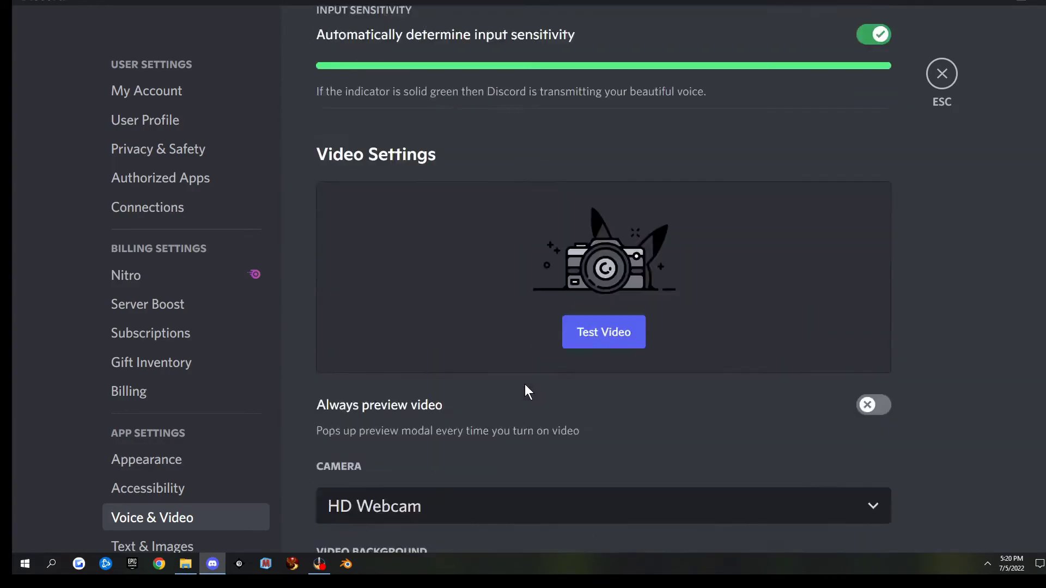
scroll(509, 333, "down", 14)
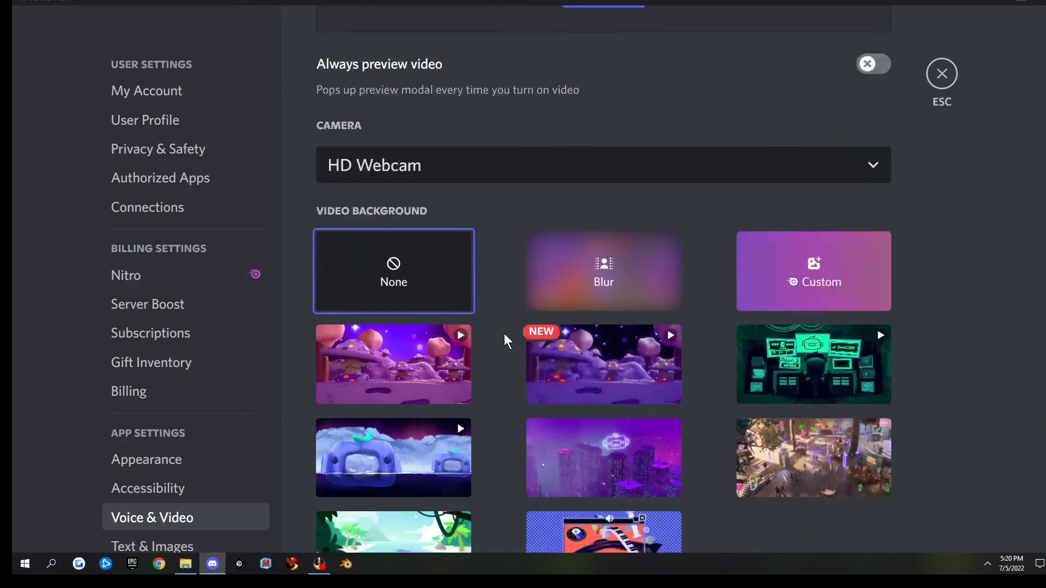
scroll(509, 331, "down", 5)
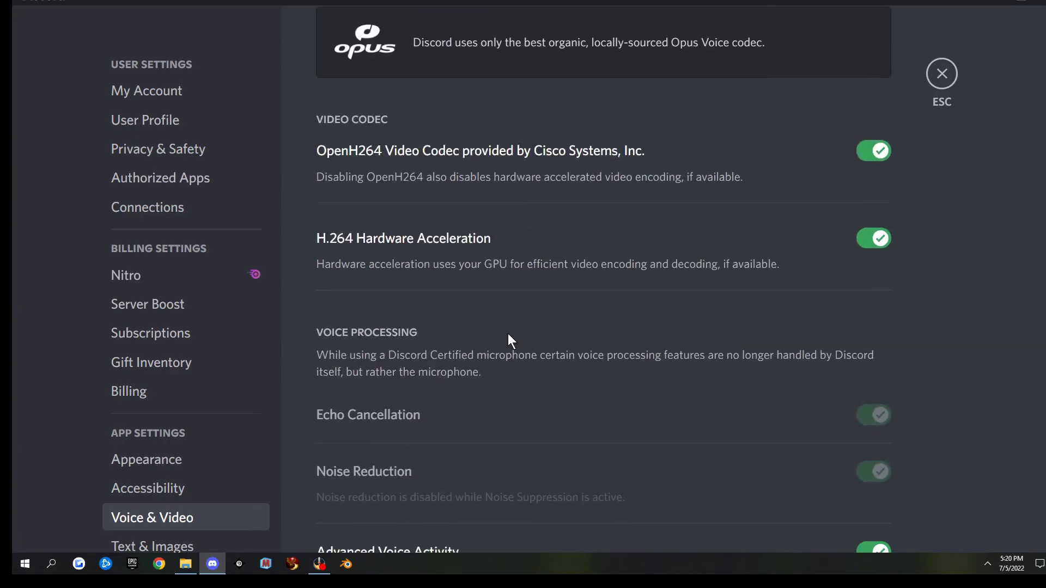
scroll(508, 333, "up", 20)
scroll(508, 335, "up", 5)
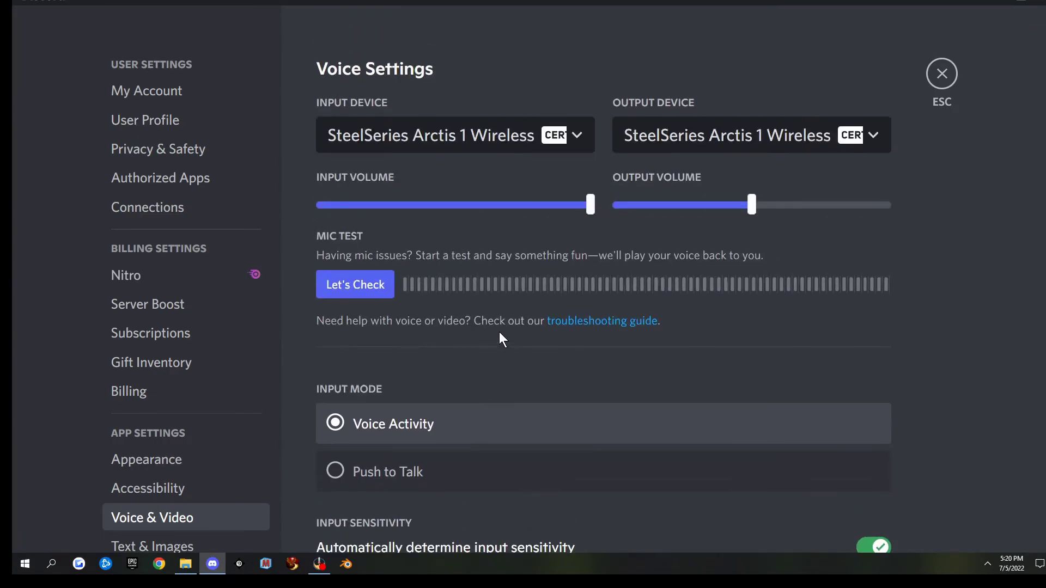
left_click(941, 74)
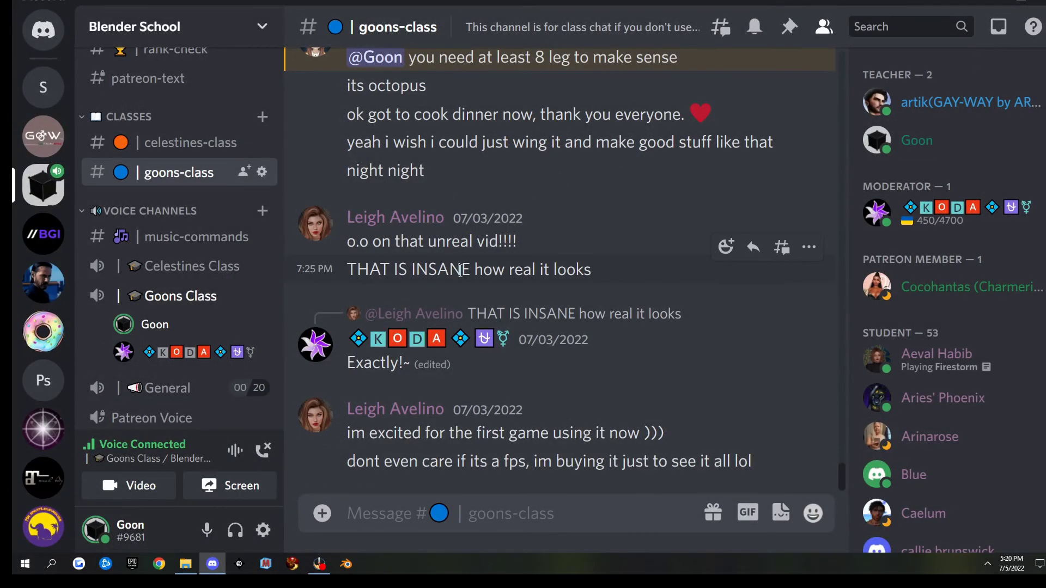